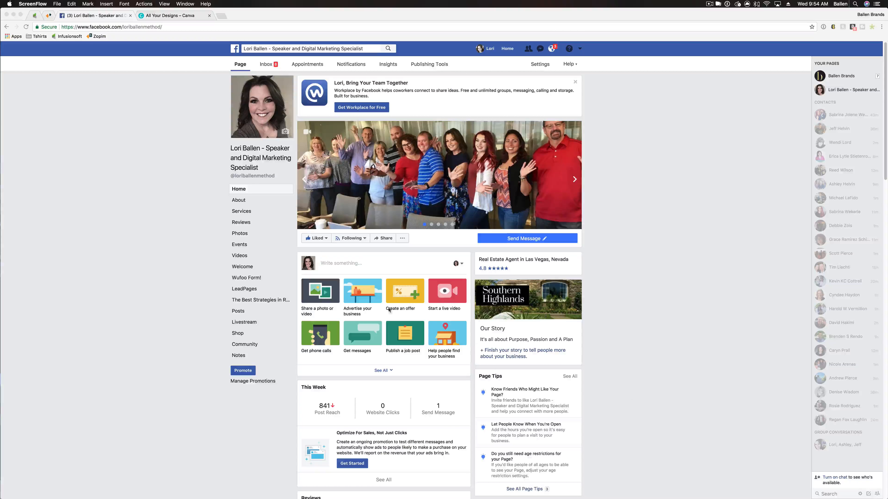
# Start creating a new event from the Facebook page's Events section and dismiss the video tip.
pyautogui.click(227, 245)
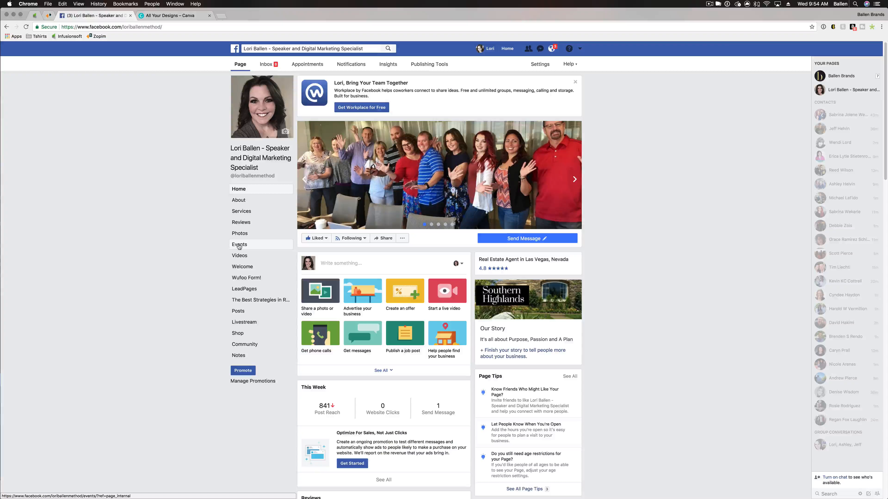
pyautogui.click(239, 246)
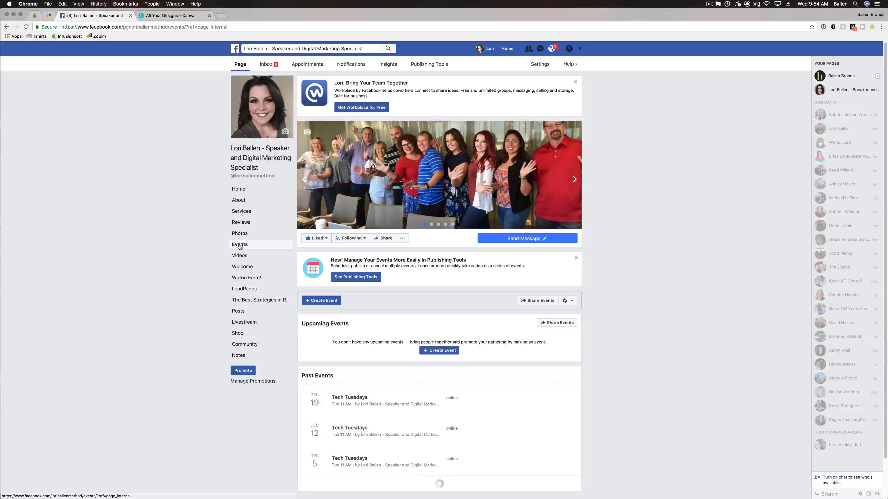
pyautogui.scroll(-1, 307, 282)
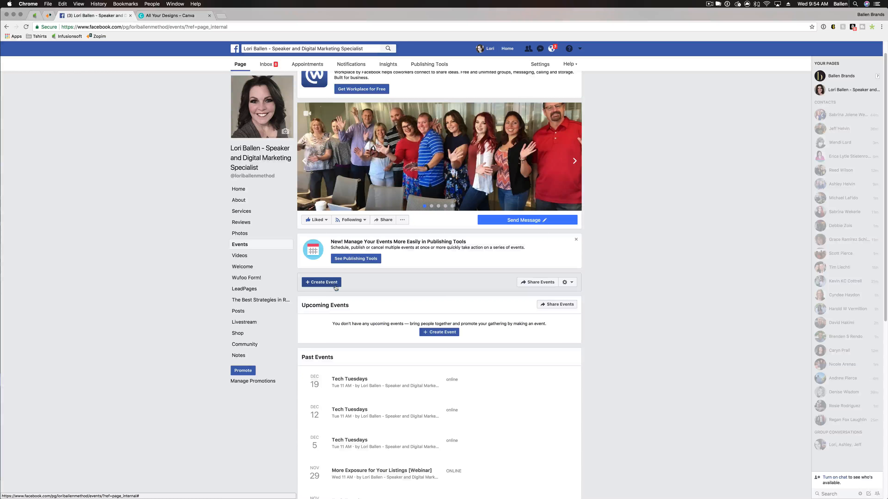
pyautogui.click(332, 283)
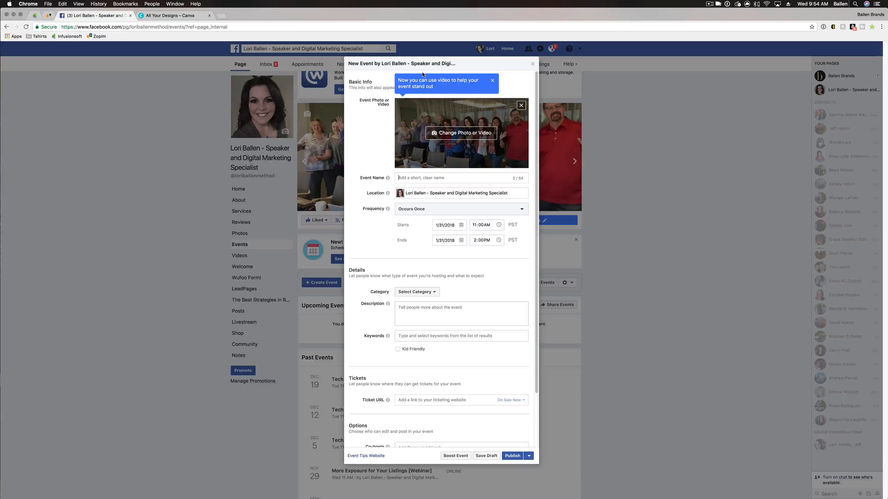
pyautogui.click(493, 81)
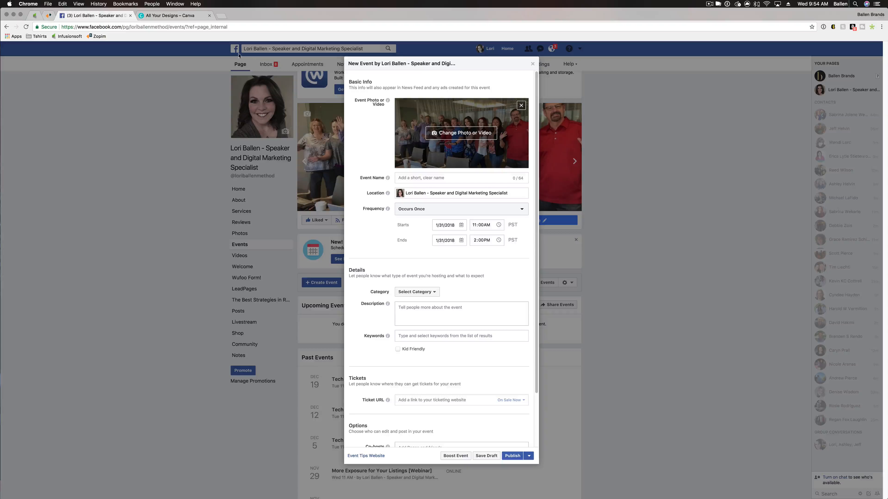
# Switch to Canva and create a new Facebook Event Cover design.
pyautogui.click(183, 15)
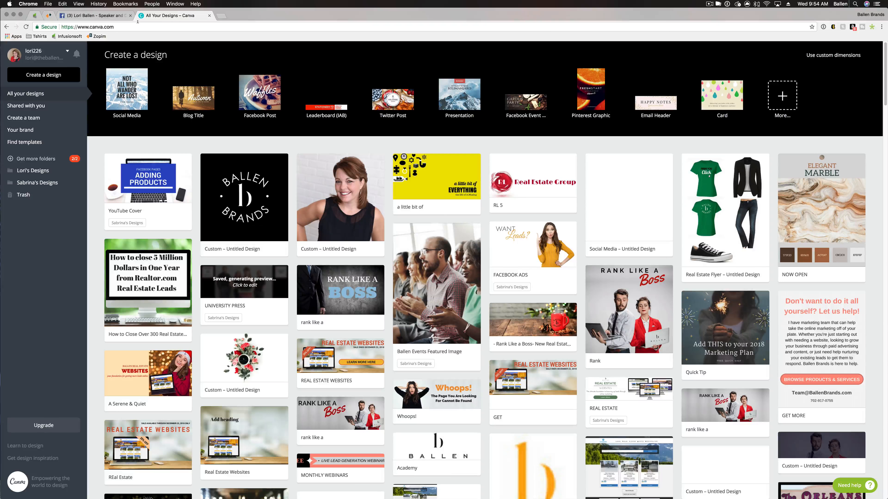
pyautogui.click(788, 96)
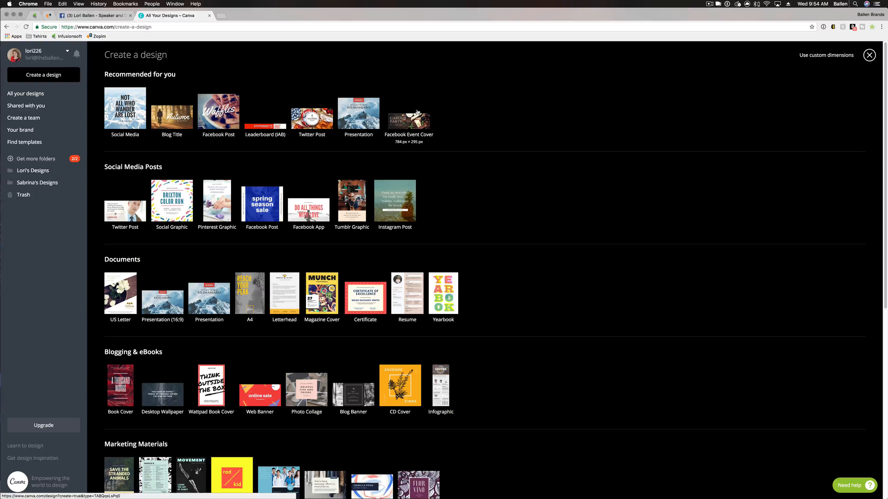
pyautogui.click(412, 124)
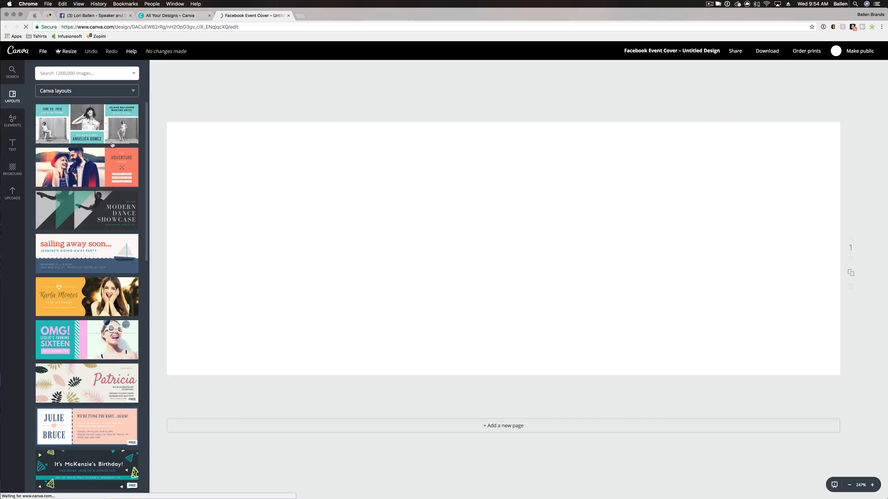
# Apply the annual beach trip layout with two side photos and yellow dividers to the blank cover.
pyautogui.scroll(-5, 113, 146)
pyautogui.scroll(-3, 112, 146)
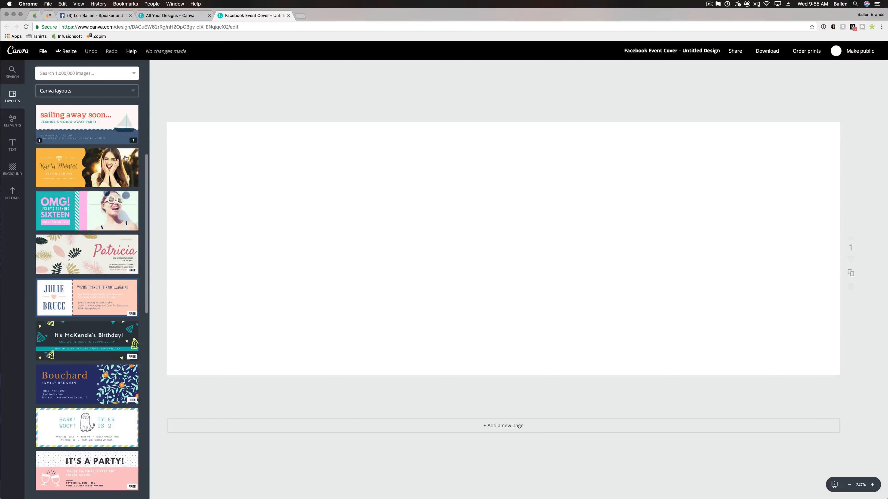
pyautogui.scroll(-5, 74, 252)
pyautogui.scroll(-5, 75, 252)
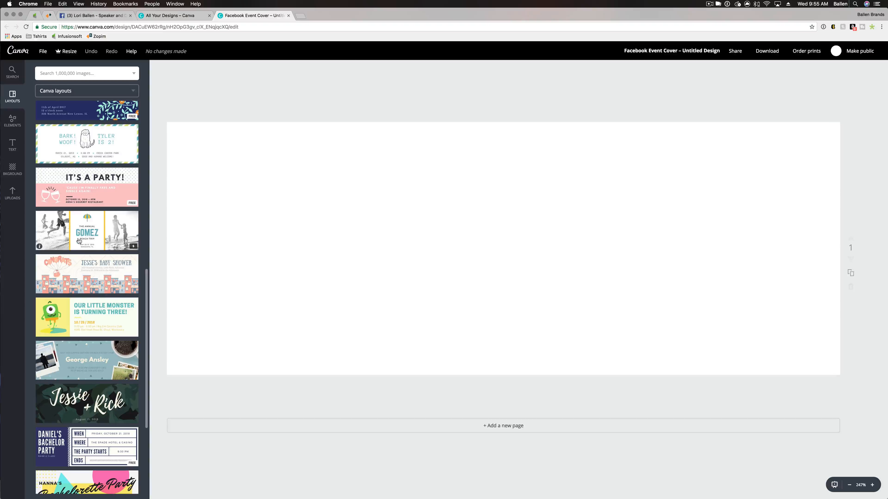
pyautogui.click(92, 236)
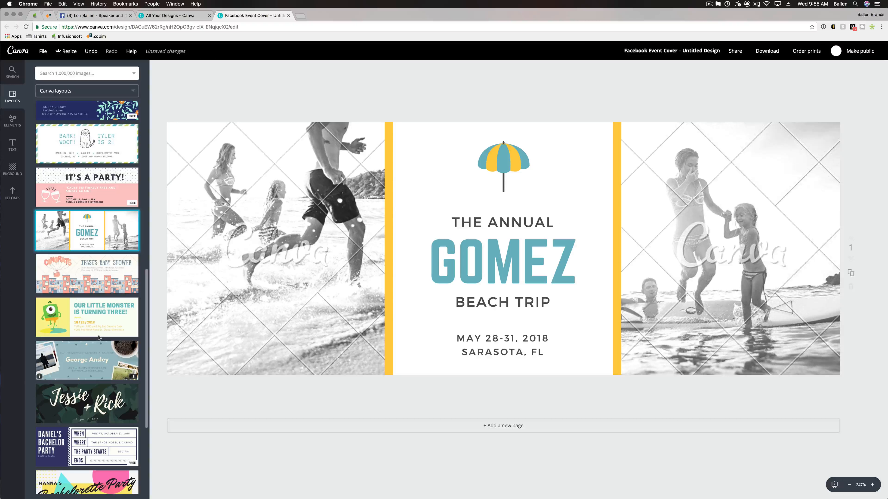
# Replace the beach photos with uploaded images, using the woman's silhouette on the left and the businessman with skyline on the right.
pyautogui.click(13, 192)
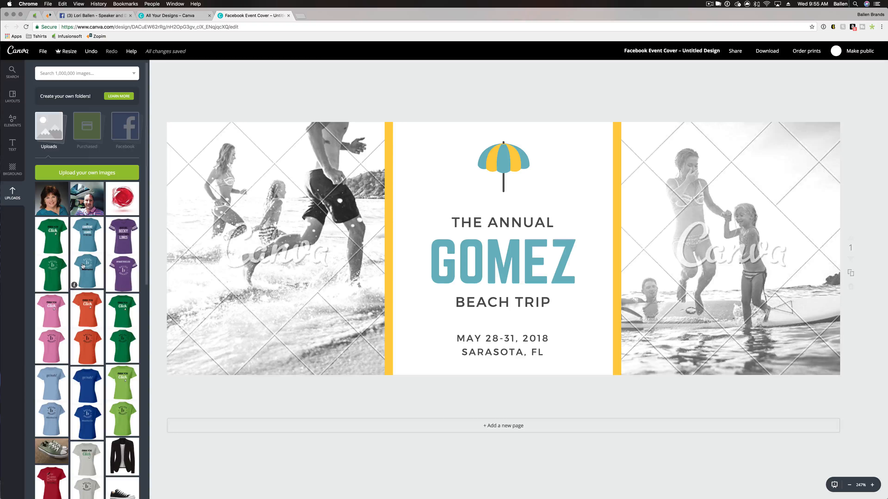
pyautogui.scroll(-10, 83, 265)
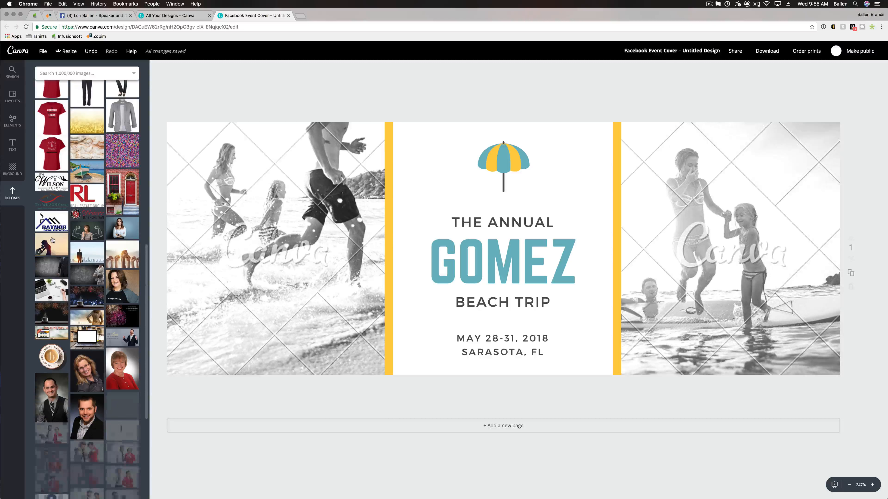
pyautogui.moveTo(53, 241); pyautogui.dragTo(264, 233)
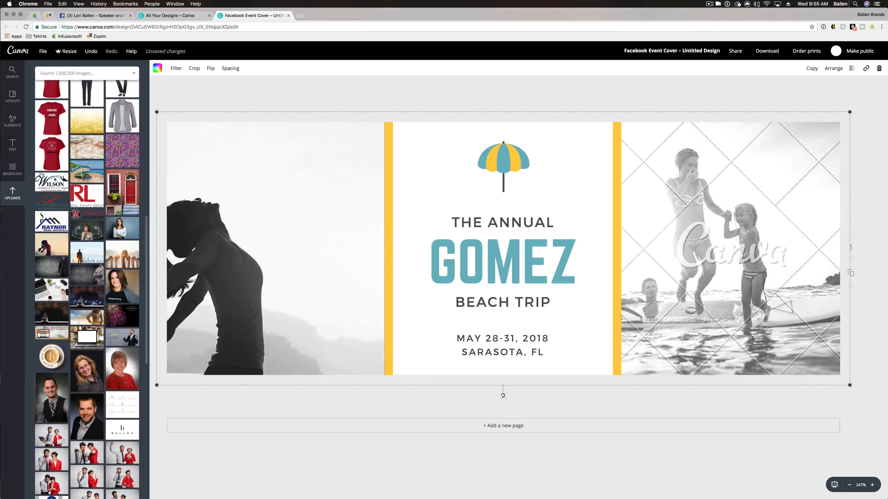
pyautogui.moveTo(87, 253); pyautogui.dragTo(695, 235)
# Reposition the crops of both side photos so the woman and the businessman are fully visible within their frames.
pyautogui.click(279, 149)
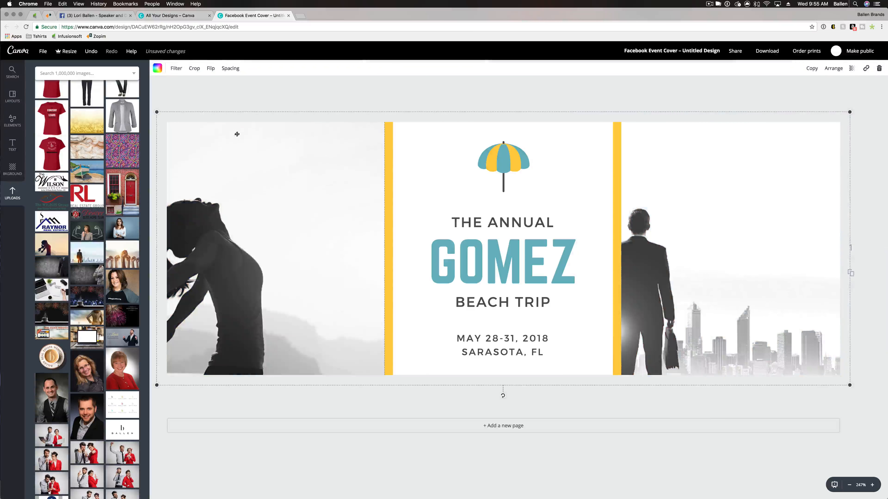
pyautogui.click(194, 70)
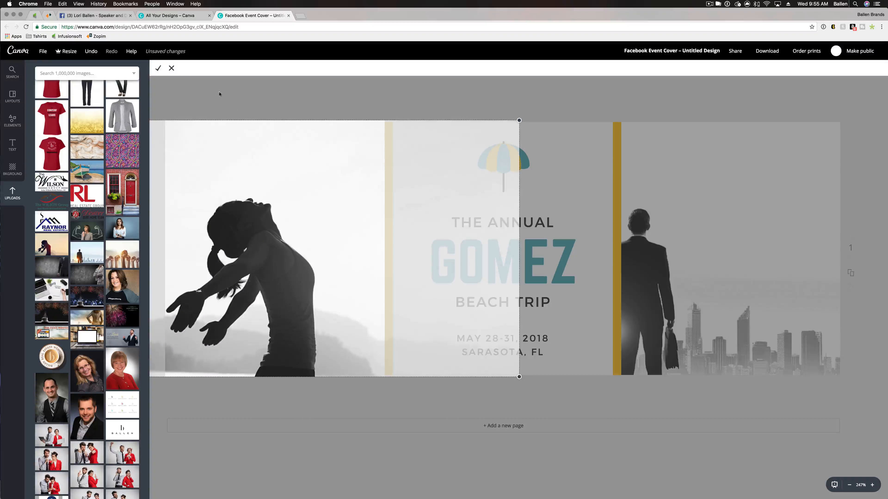
pyautogui.click(158, 69)
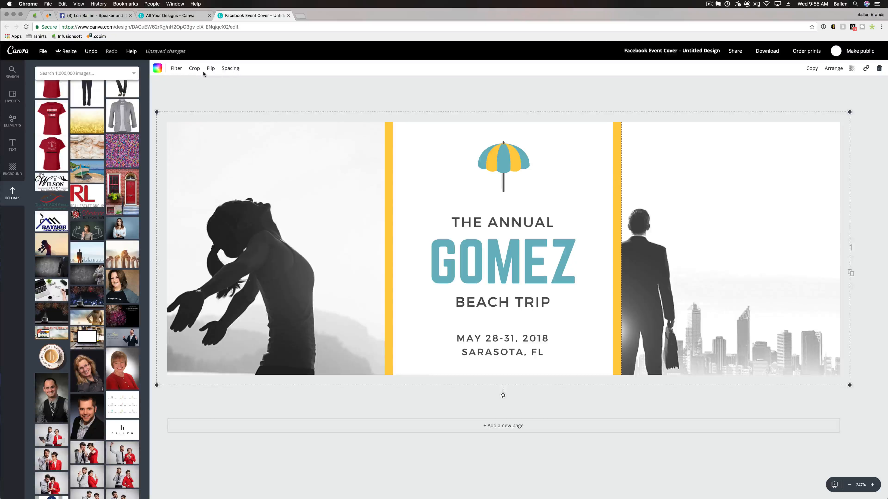
pyautogui.doubleClick(627, 183)
pyautogui.moveTo(627, 182); pyautogui.dragTo(731, 202)
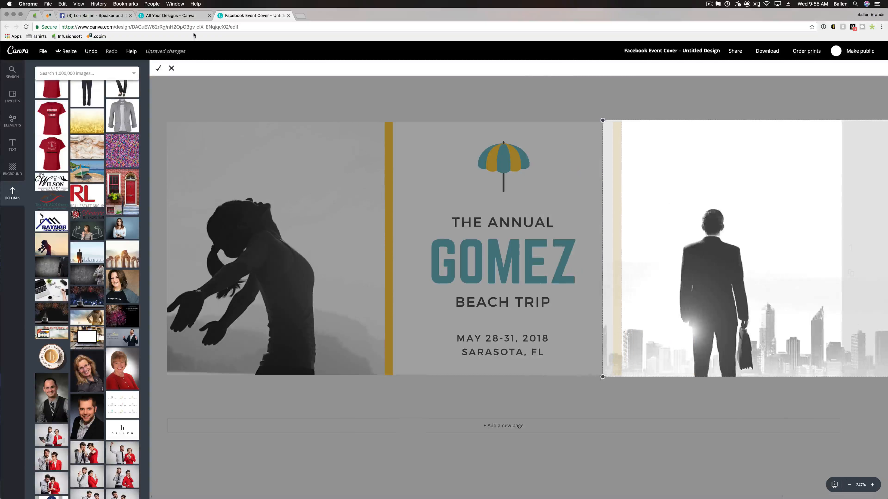
pyautogui.click(159, 69)
# Replace the "THE ANNUAL" text with the property's street address.
pyautogui.click(519, 229)
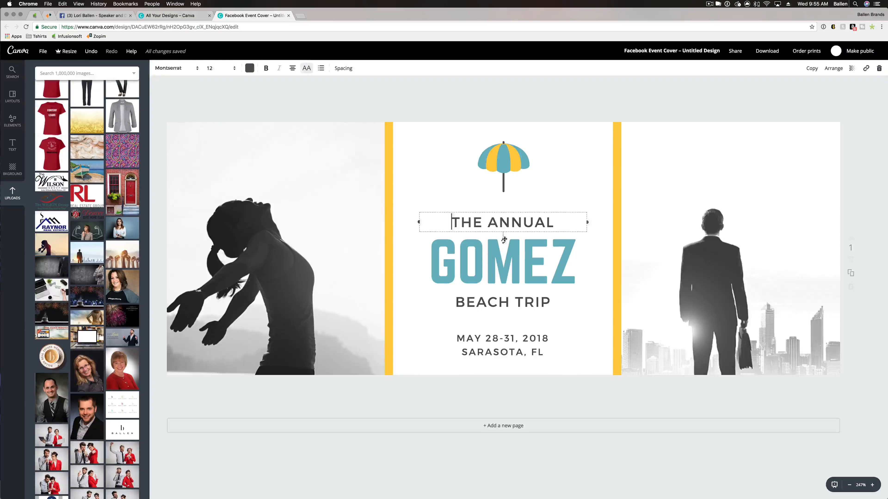
pyautogui.click(498, 223)
pyautogui.tripleClick(498, 223)
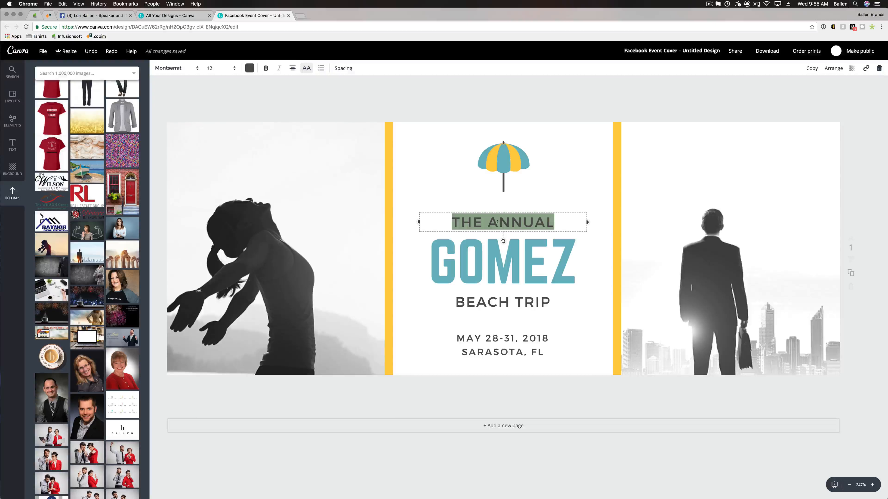
pyautogui.write('1234 UNI')
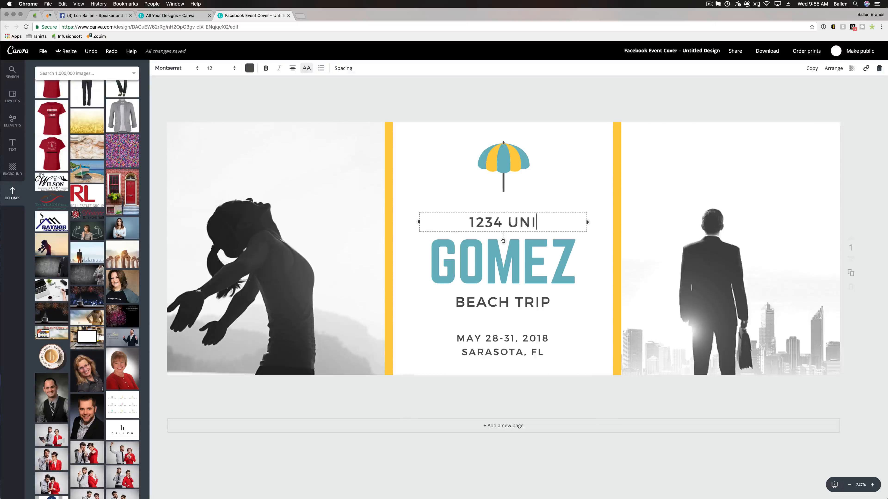
pyautogui.write('CORN WAY')
# Change the large blue title to "OPEN HOUSE" and set its font size to 32 so it fits on one line.
pyautogui.doubleClick(505, 250)
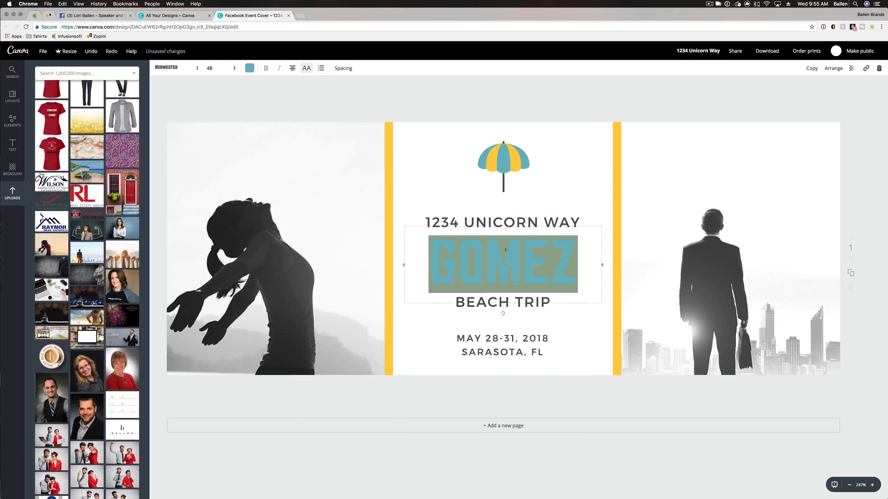
pyautogui.write('OPEN HOUSE')
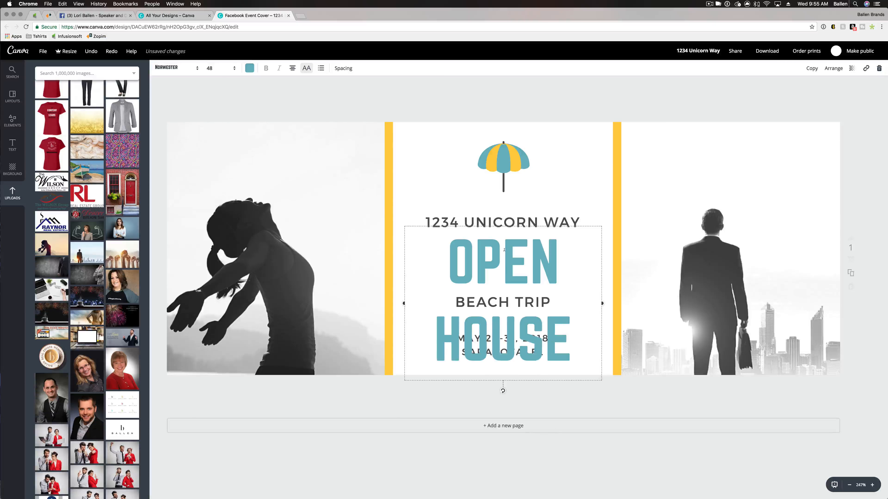
pyautogui.tripleClick(518, 306)
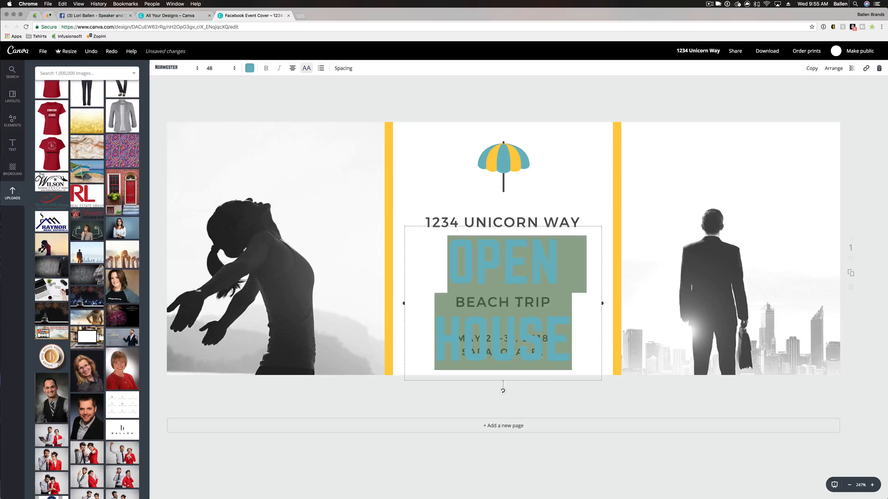
pyautogui.click(226, 68)
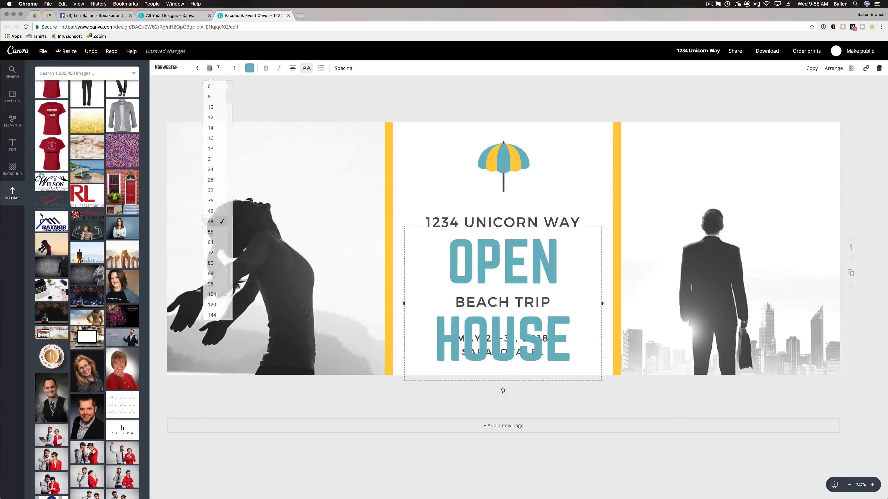
pyautogui.click(212, 201)
pyautogui.click(217, 69)
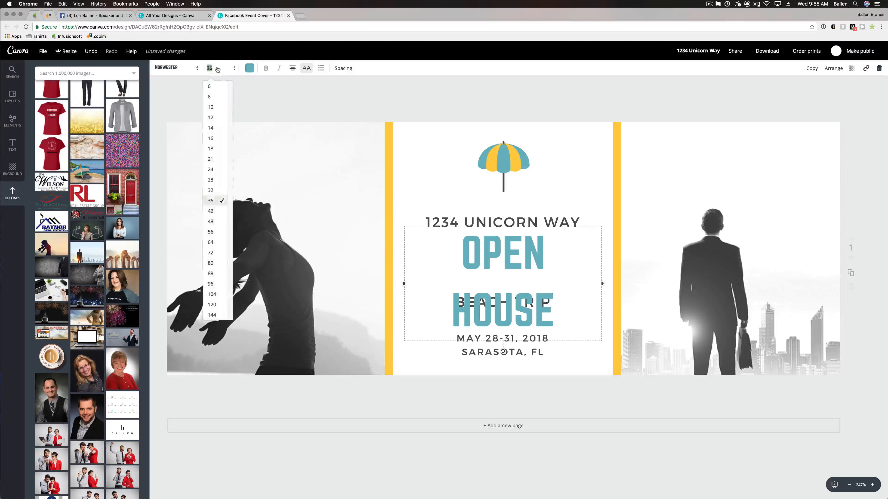
pyautogui.click(211, 190)
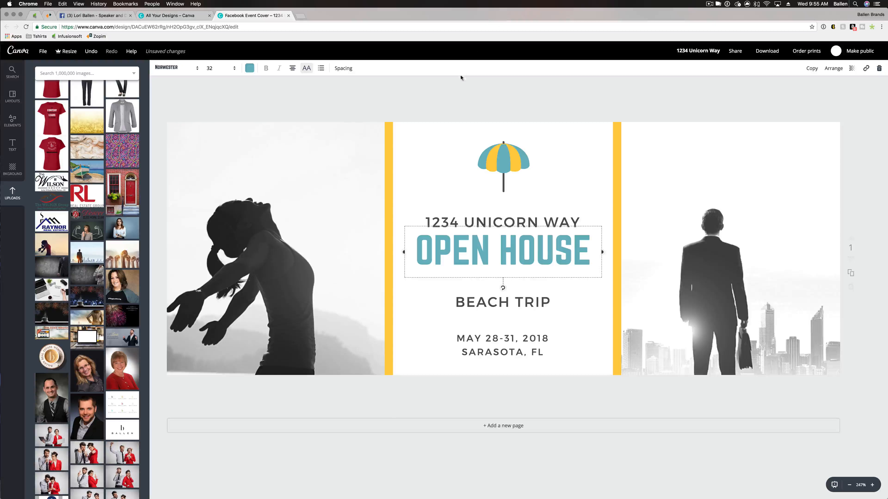
# Move the "OPEN HOUSE" title slightly down and replace the "BEACH TRIP" line with "LAS VEGAS, NV".
pyautogui.moveTo(500, 249); pyautogui.dragTo(505, 259)
pyautogui.doubleClick(503, 302)
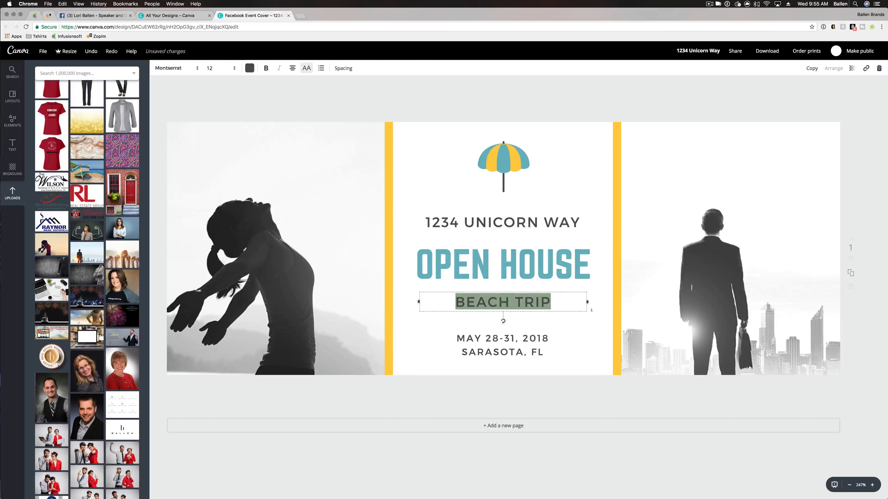
pyautogui.write('LAS VEGAS, NV')
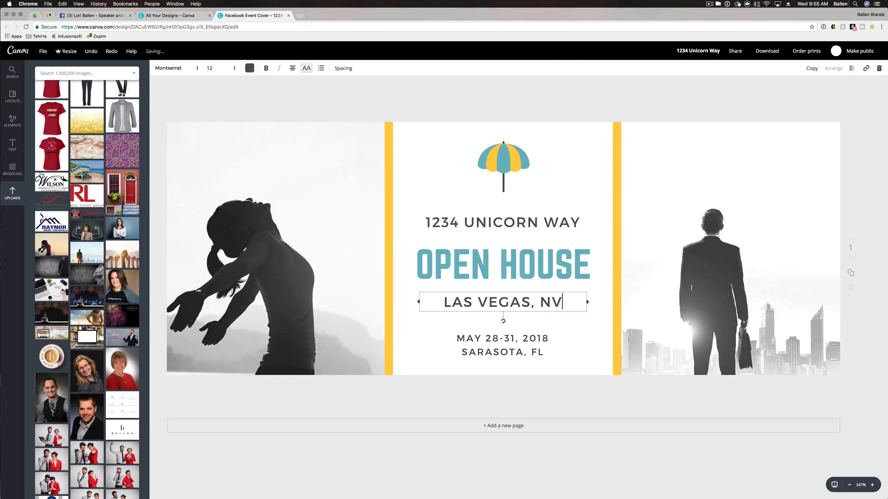
# Replace the "SARASOTA, FL" line below the date with "BROUGHT TO YOU BY THE" followed by the real estate team's name.
pyautogui.doubleClick(531, 339)
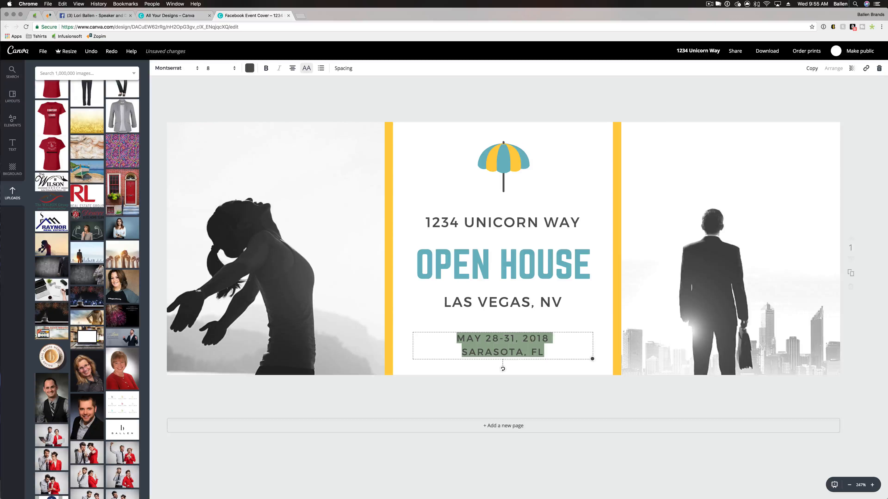
pyautogui.click(550, 339)
pyautogui.moveTo(548, 351); pyautogui.dragTo(459, 350)
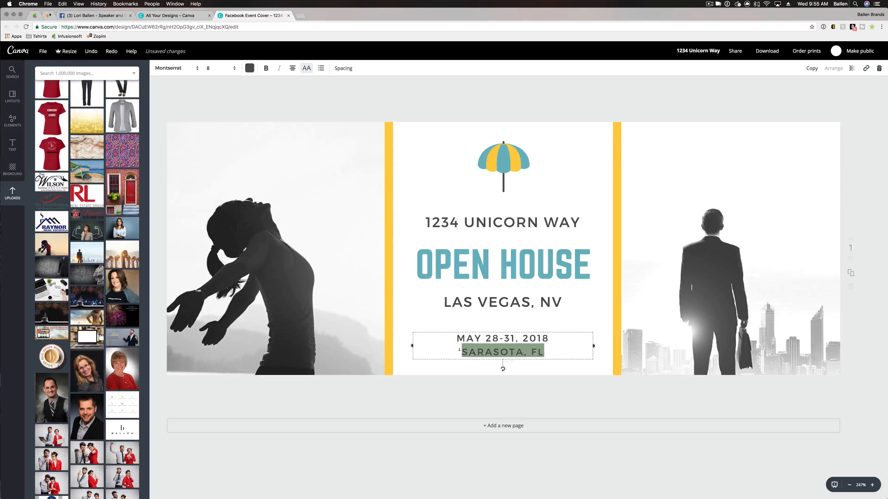
pyautogui.write('BROUGHT TO YOU')
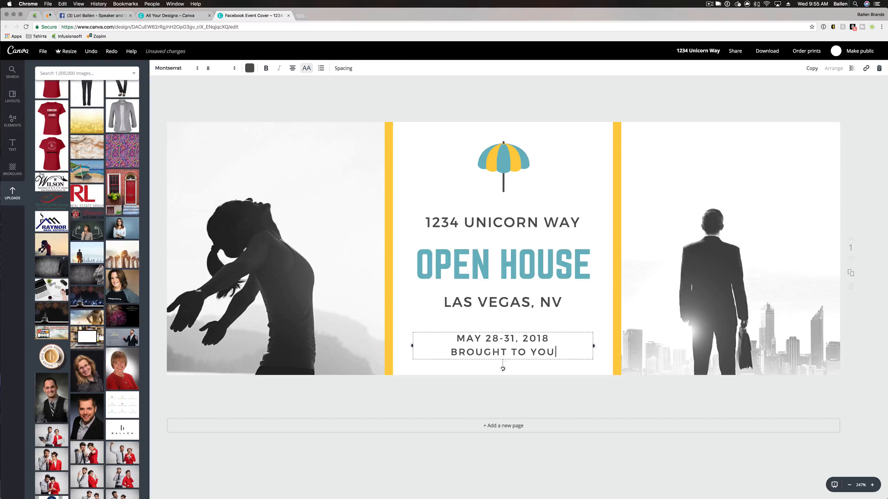
pyautogui.write(' BY THE LORI BALLEN')
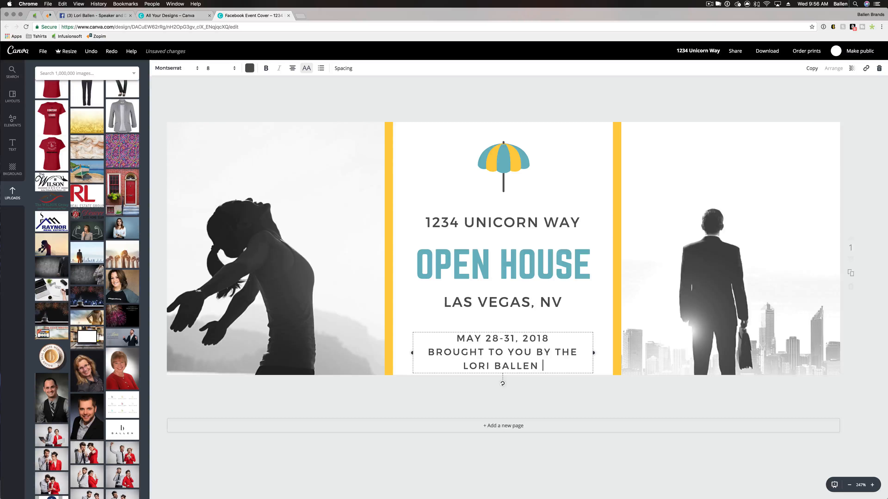
pyautogui.write(' GROUP')
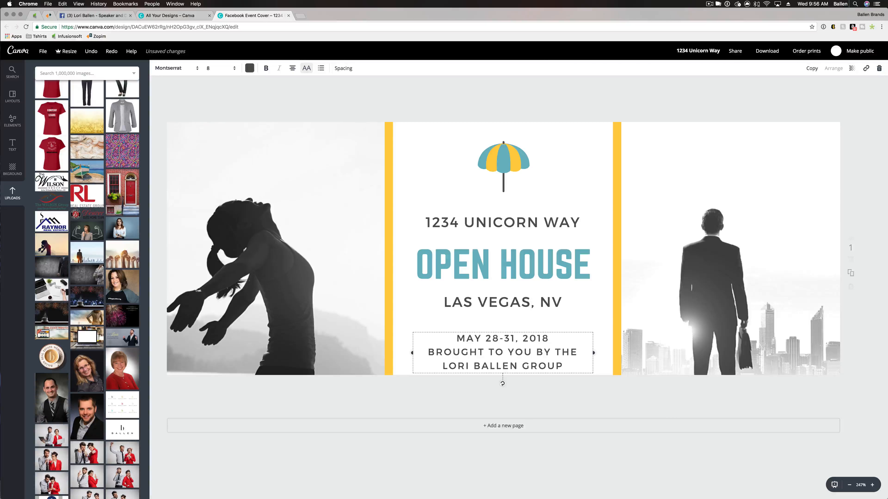
pyautogui.press('BackSpace')
pyautogui.press('BackSpace')
pyautogui.press('BackSpace')
pyautogui.press('BackSpace')
pyautogui.press('BackSpace')
pyautogui.write('TEAM')
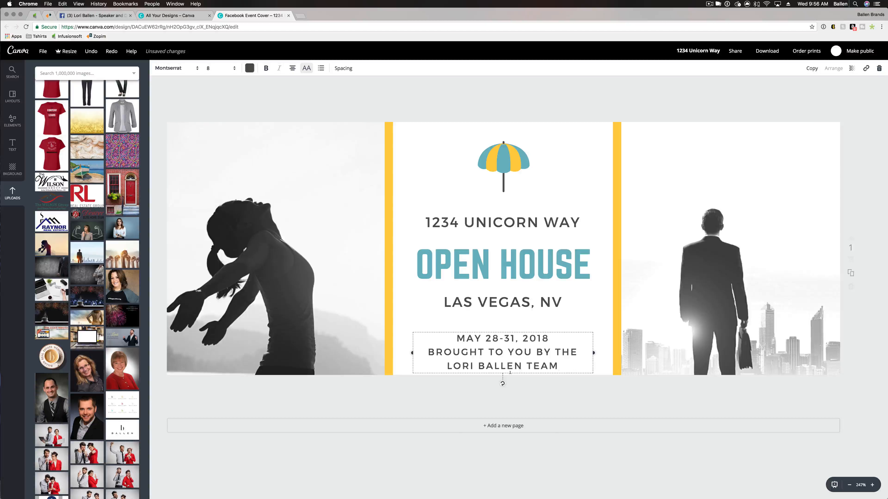
# Move the date and team text block up slightly and download the finished cover design as a PNG.
pyautogui.click(574, 391)
pyautogui.moveTo(511, 335); pyautogui.dragTo(511, 330)
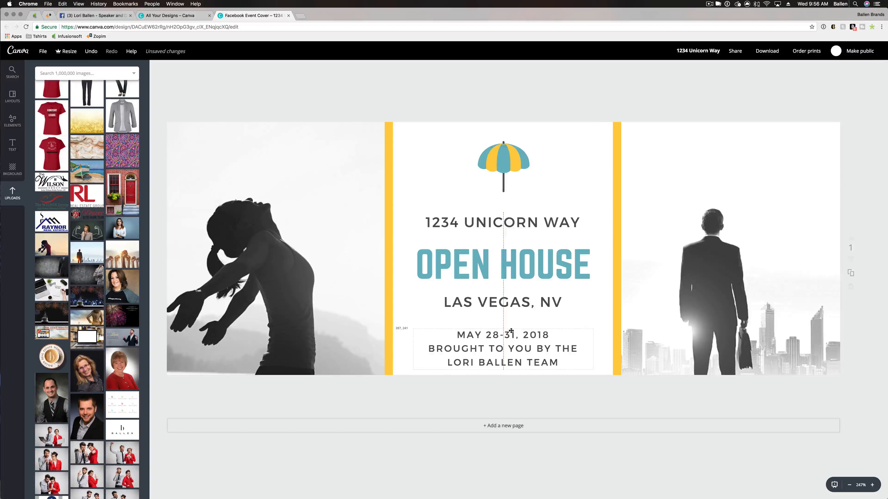
pyautogui.click(530, 384)
pyautogui.click(760, 54)
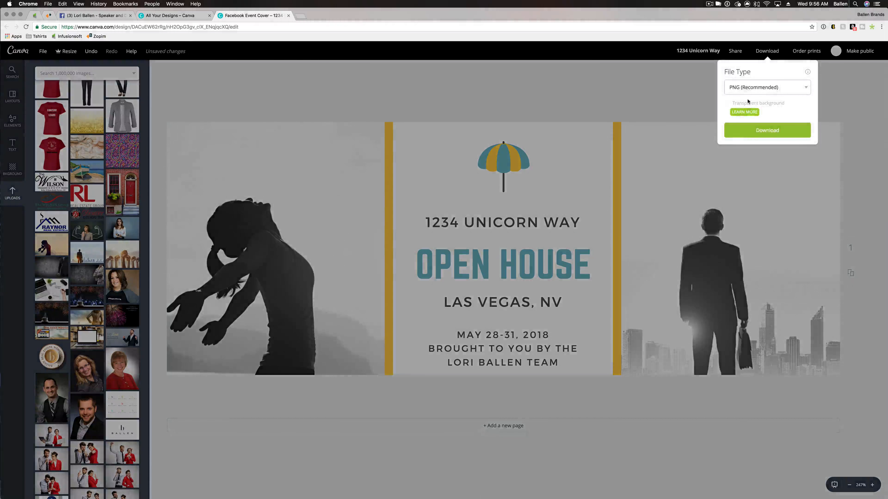
pyautogui.click(767, 131)
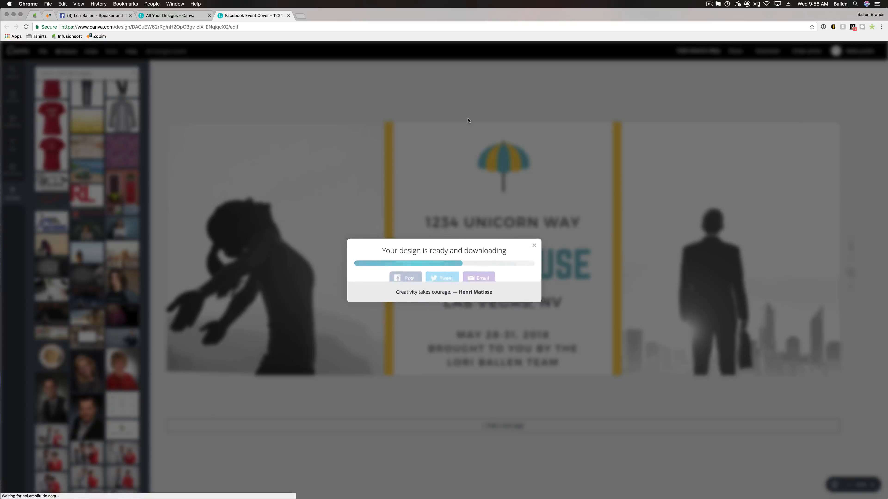
# Switch to the Facebook event form, upload the cover image from the Downloads folder as the event photo, and try repositioning it.
pyautogui.click(81, 15)
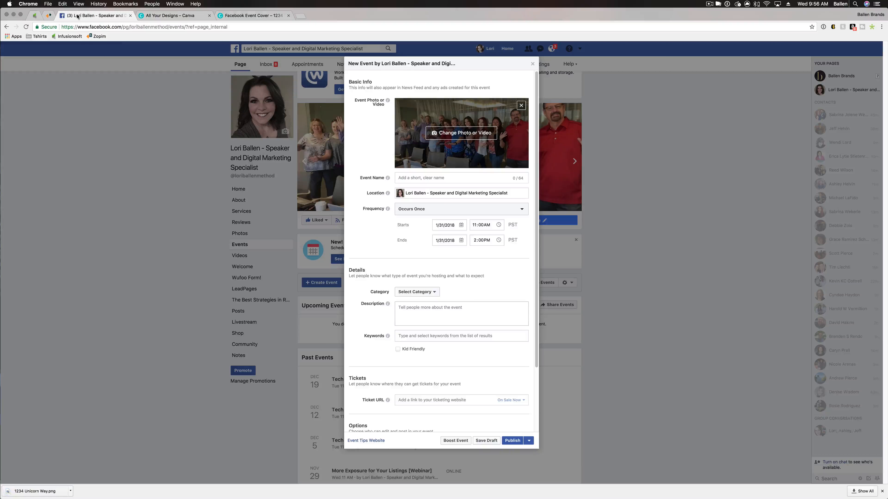
pyautogui.click(454, 134)
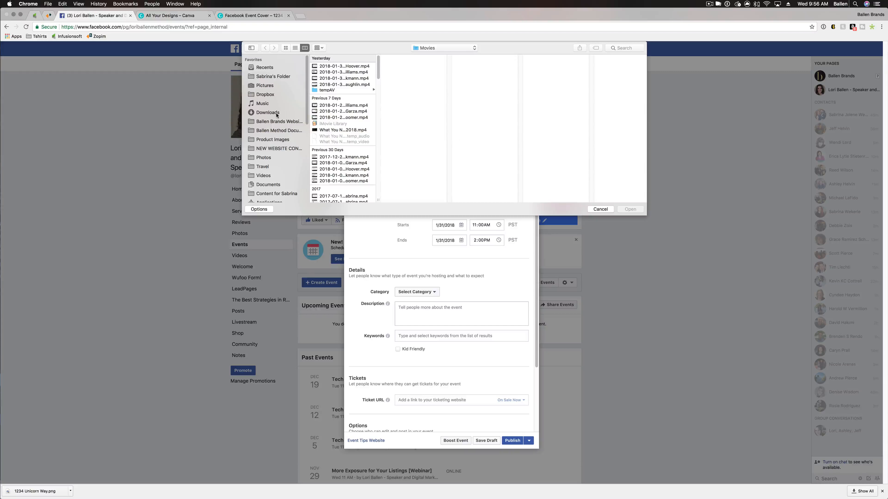
pyautogui.click(267, 112)
pyautogui.click(343, 66)
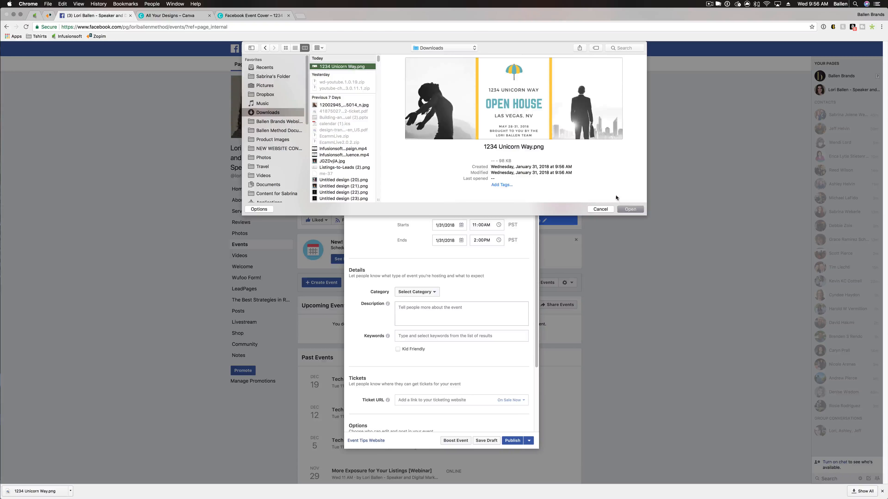
pyautogui.click(630, 209)
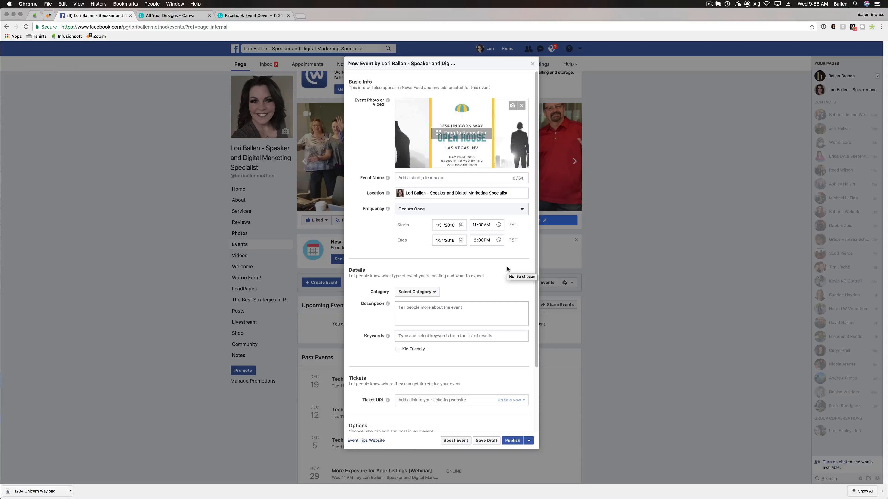
pyautogui.moveTo(471, 137); pyautogui.dragTo(535, 139)
pyautogui.moveTo(450, 130)
pyautogui.mouseDown()
pyautogui.moveTo(470, 131)
pyautogui.moveTo(454, 131)
pyautogui.mouseUp()
# Name the event "OPEN HOUSE |" followed by the property's street address and "[3 bedroom, 3 bath, with a pool]".
pyautogui.click(429, 178)
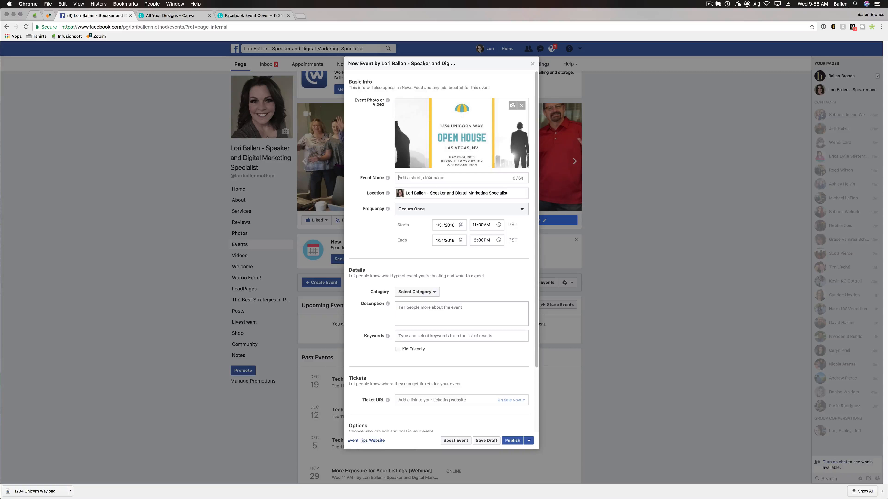
pyautogui.write('OPEN HOUSE | 1234 Unicorn Way')
pyautogui.write('[')
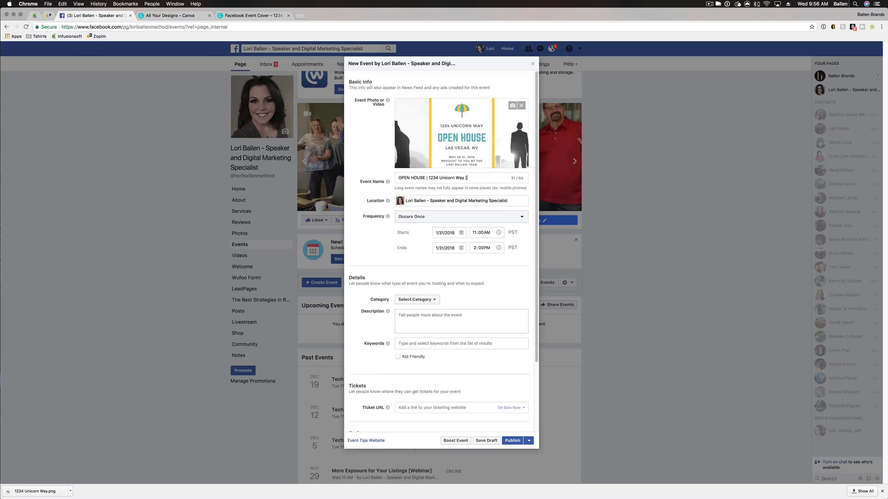
pyautogui.write('3 bedroom, 3 bath, with a')
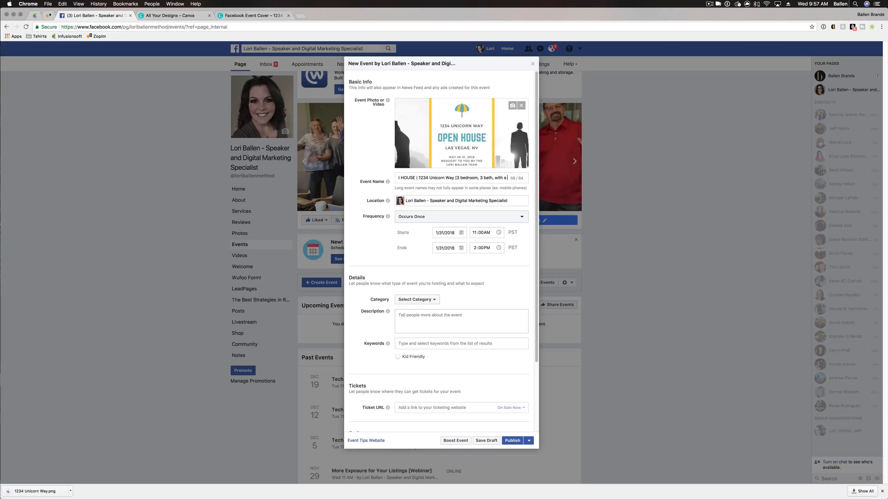
pyautogui.write(' pool]')
# Replace the event location with the property's full address, including city, state and ZIP code, used exactly as entered.
pyautogui.press('Tab')
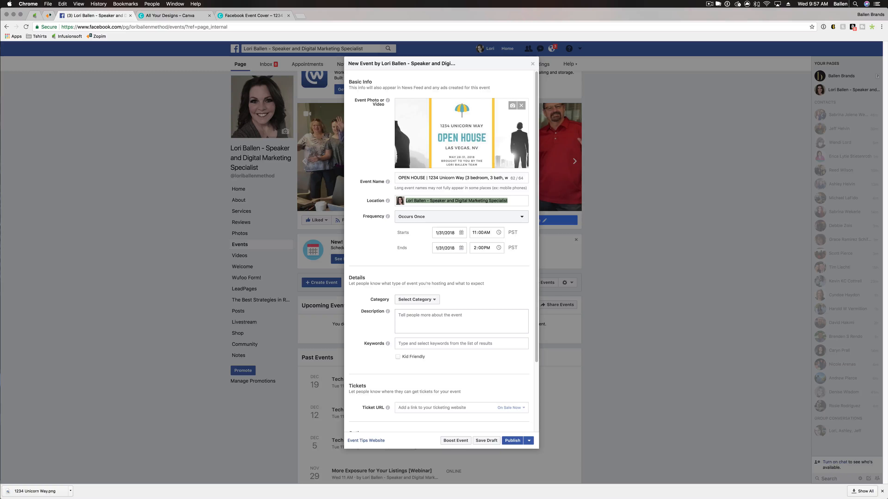
pyautogui.write('12')
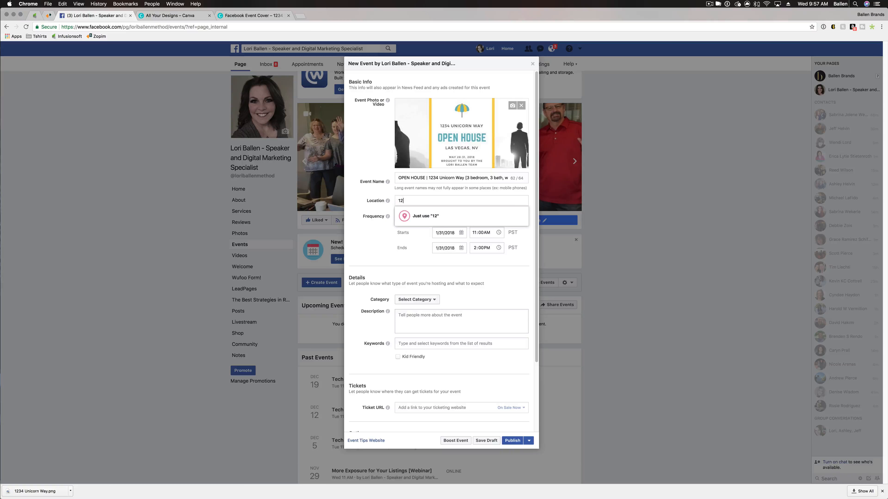
pyautogui.write('34 Unicorn Way')
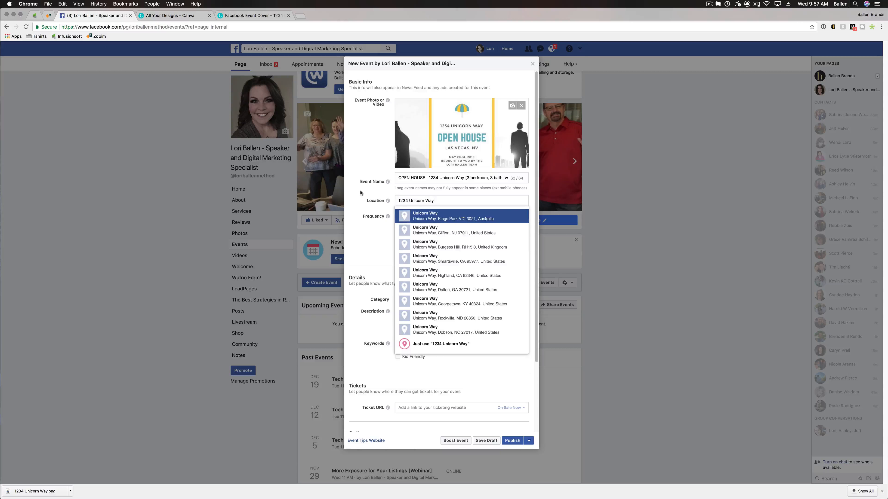
pyautogui.click(419, 343)
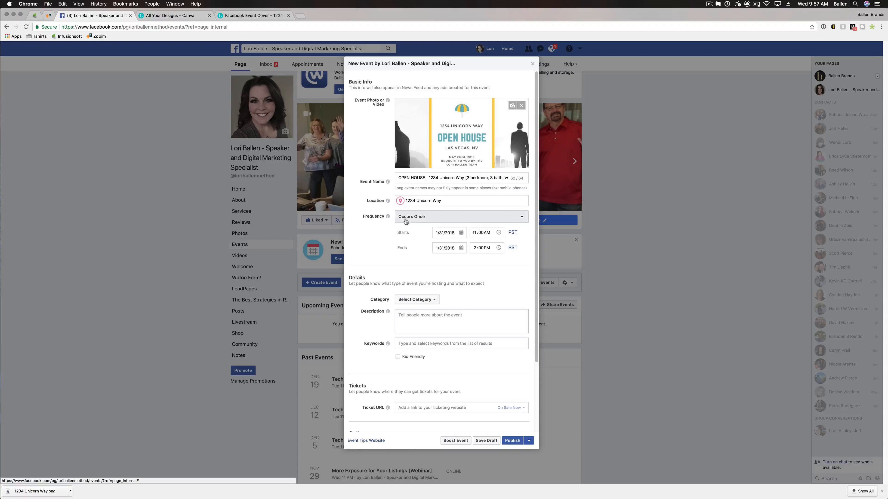
pyautogui.tripleClick(449, 200)
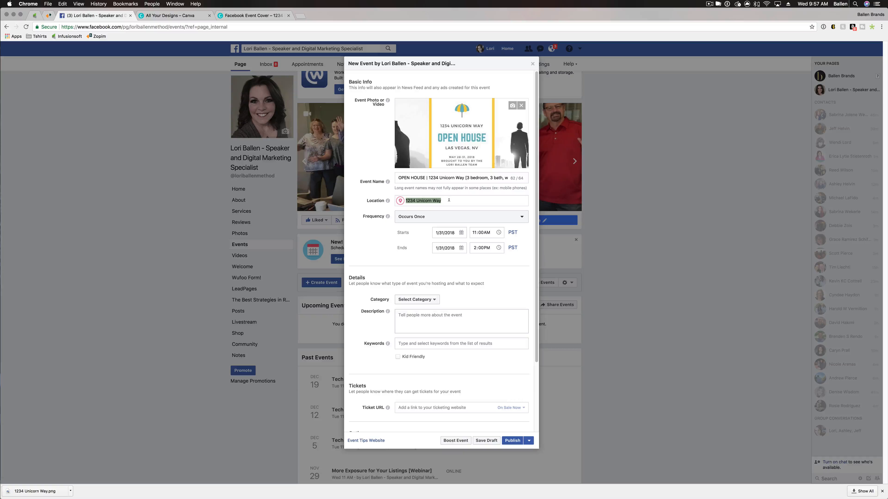
pyautogui.write(', Las Vegas')
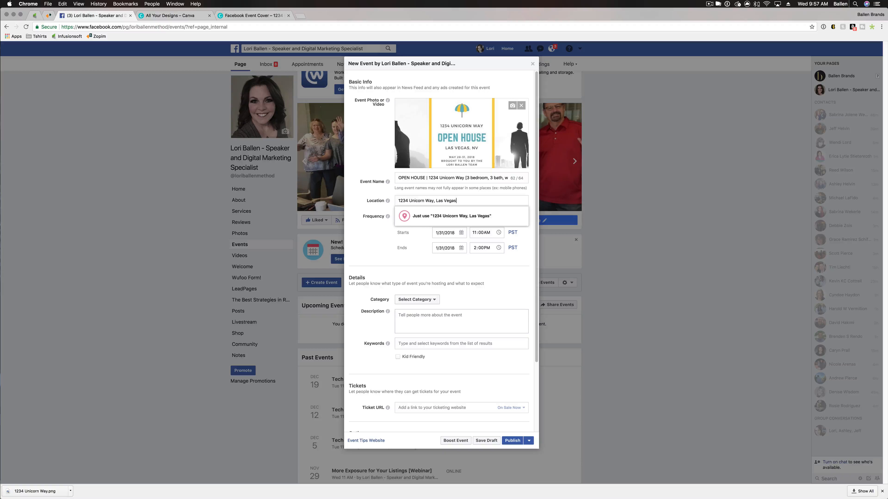
pyautogui.write(', NV 89117')
pyautogui.click(424, 216)
# Keep the frequency at Occurs Once and set the event's start date to 5/28/2018.
pyautogui.click(424, 221)
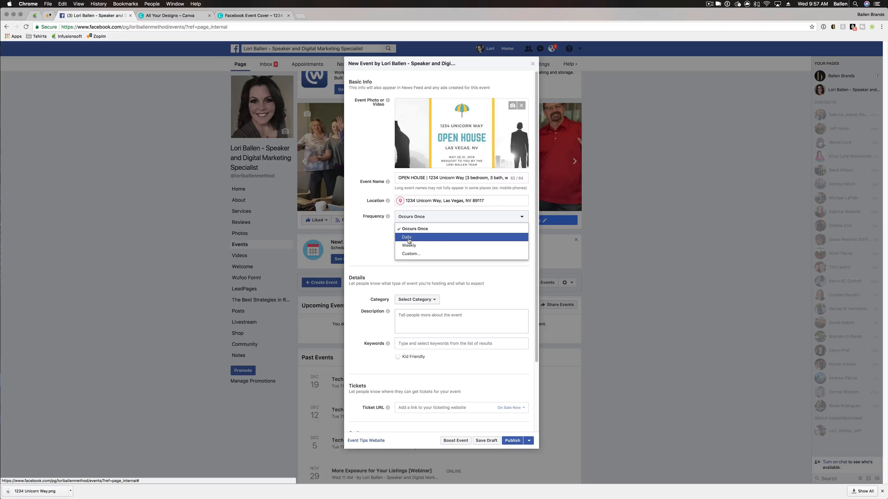
pyautogui.click(425, 229)
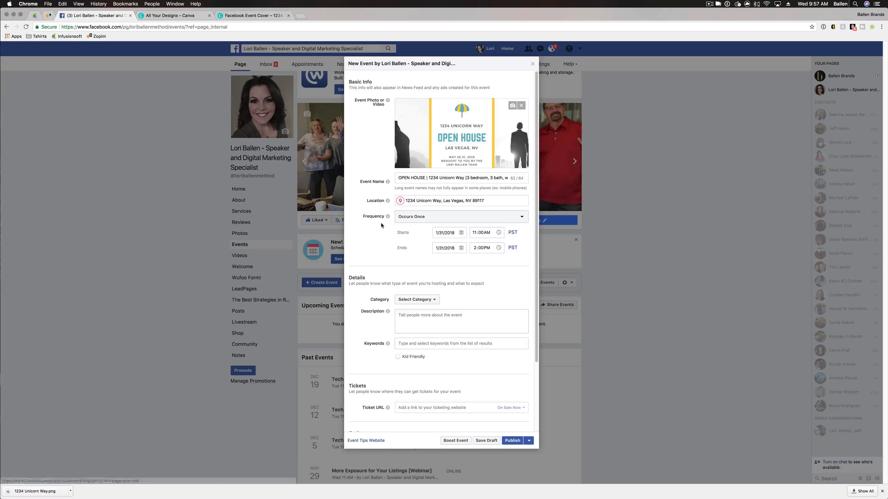
pyautogui.scroll(-1, 426, 234)
pyautogui.scroll(-1, 427, 244)
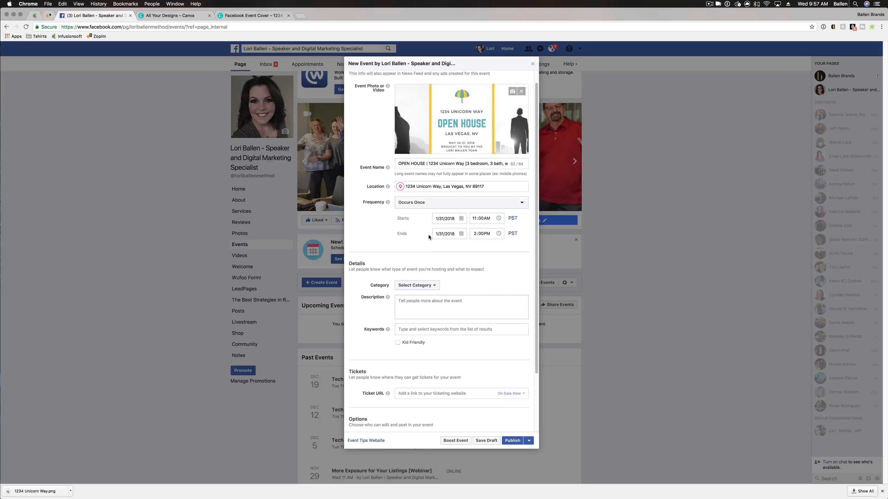
pyautogui.click(461, 221)
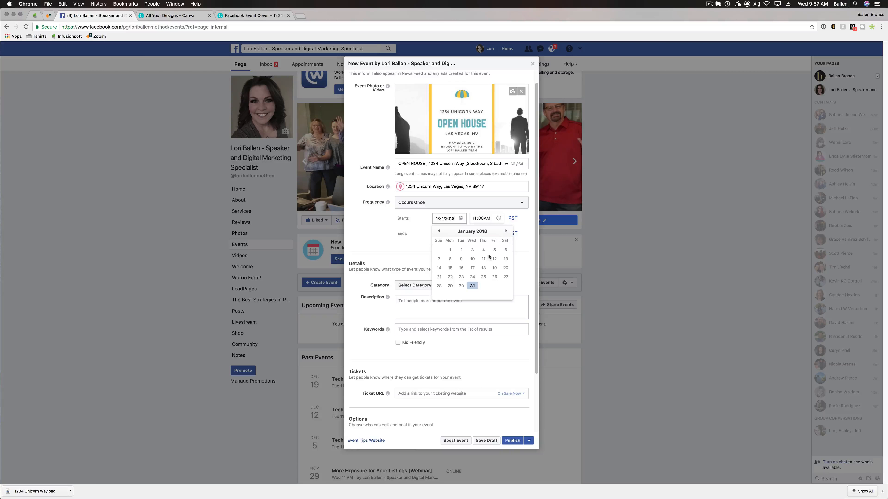
pyautogui.click(506, 231)
pyautogui.click(506, 231)
pyautogui.click(506, 231)
pyautogui.click(506, 231)
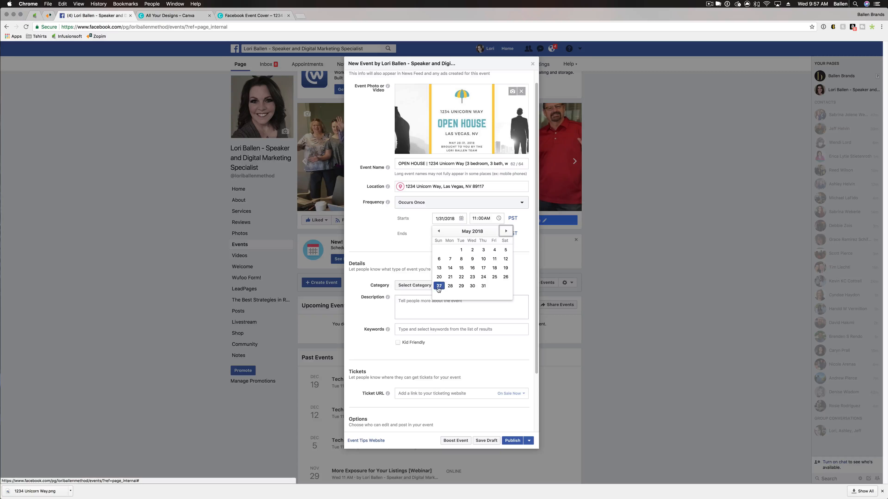
pyautogui.click(450, 286)
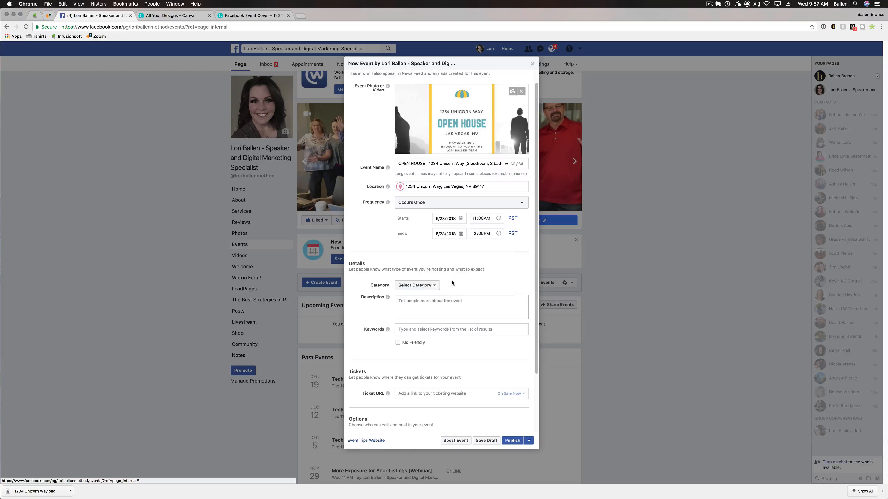
# Try 5/31/2018 as the event's end date, and set it back to 5/28/2018.
pyautogui.click(462, 236)
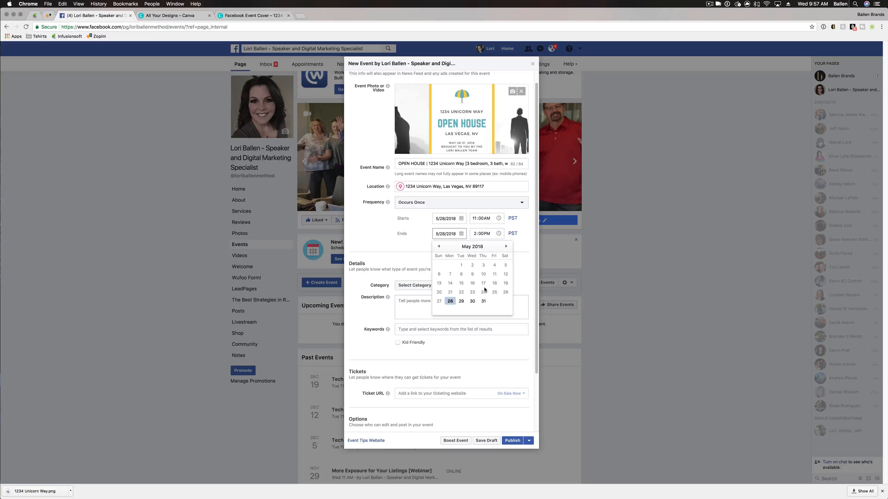
pyautogui.click(483, 301)
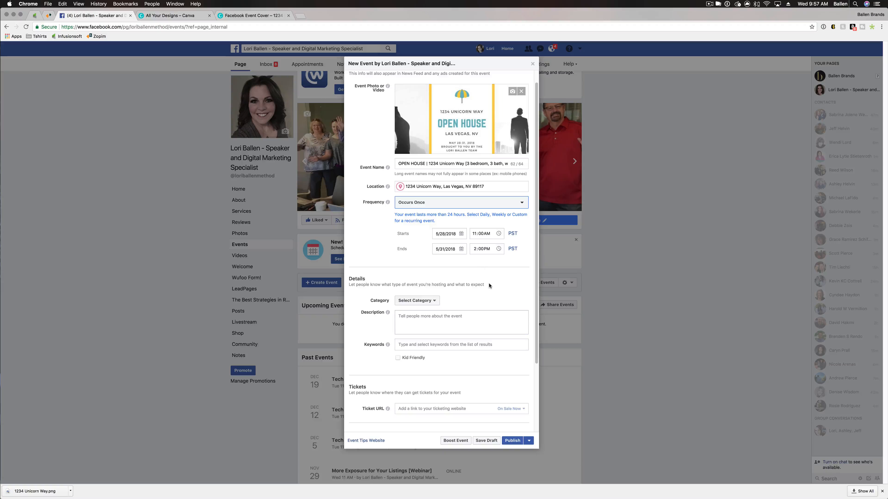
pyautogui.click(463, 254)
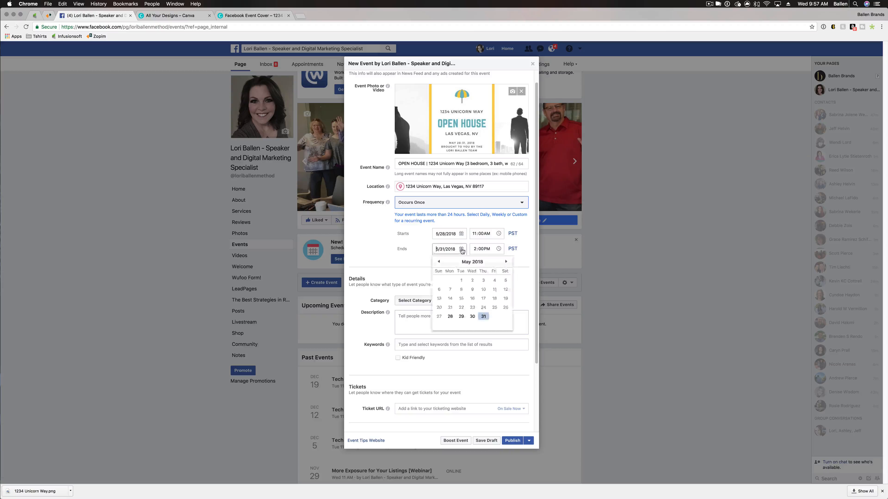
pyautogui.click(450, 316)
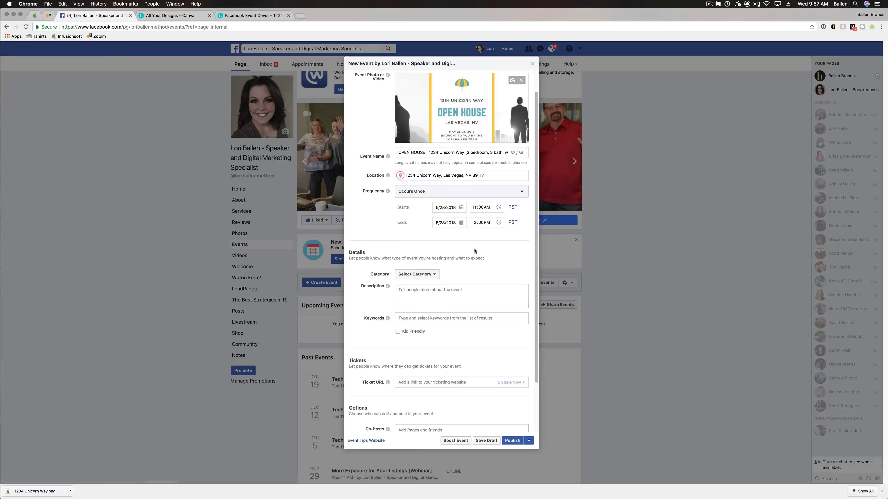
# Browse the event category options and choose Home.
pyautogui.scroll(-3, 454, 245)
pyautogui.click(422, 225)
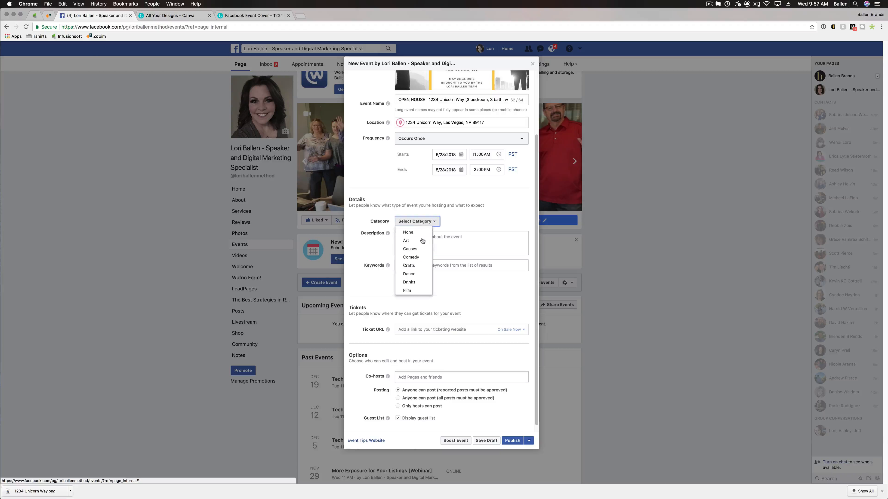
pyautogui.scroll(-3, 423, 257)
pyautogui.scroll(-3, 423, 266)
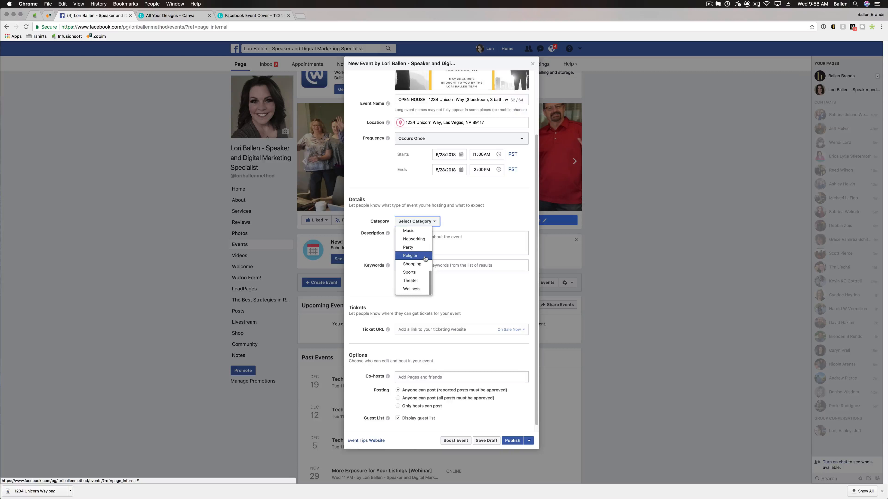
pyautogui.scroll(5, 421, 278)
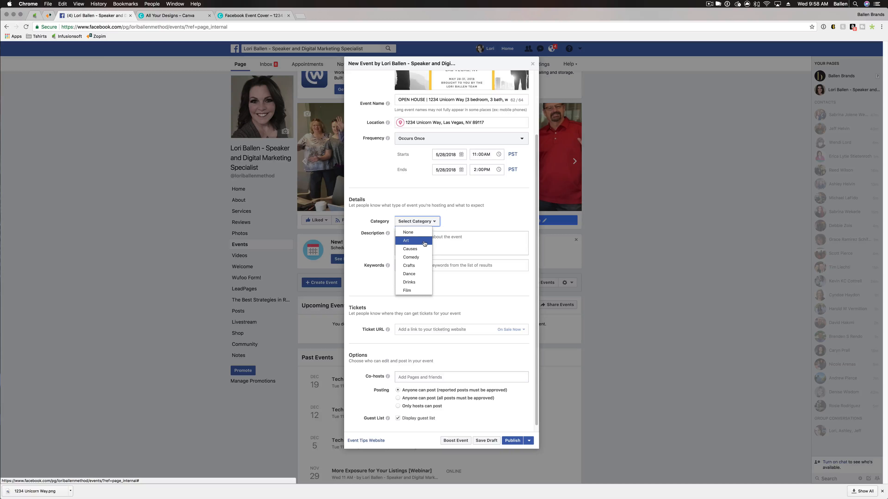
pyautogui.scroll(-2, 421, 252)
pyautogui.scroll(-3, 419, 265)
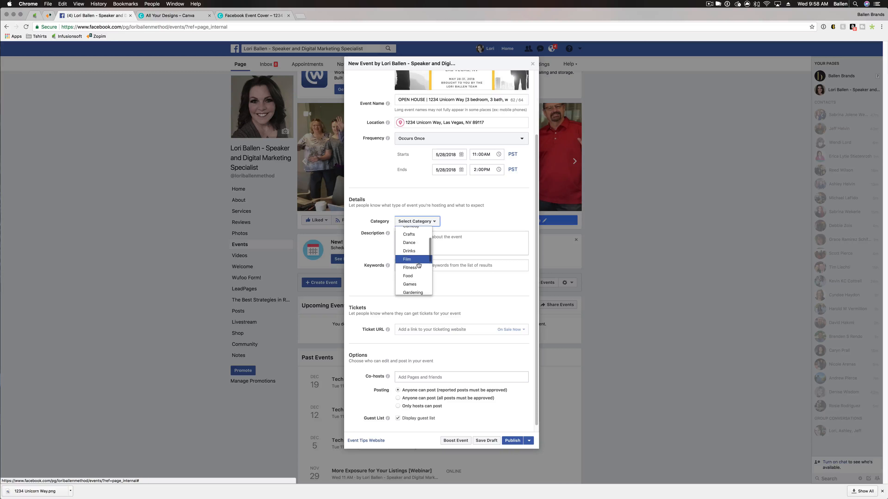
pyautogui.scroll(-3, 419, 264)
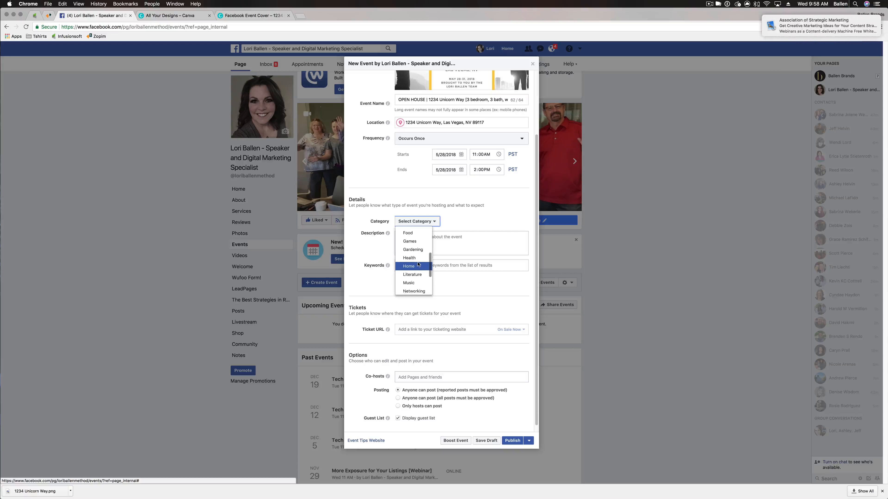
pyautogui.scroll(-2, 421, 266)
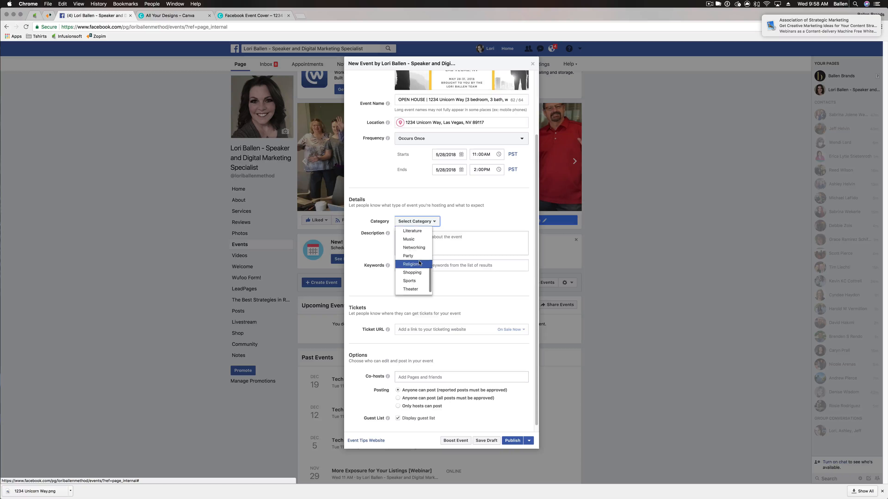
pyautogui.scroll(3, 425, 276)
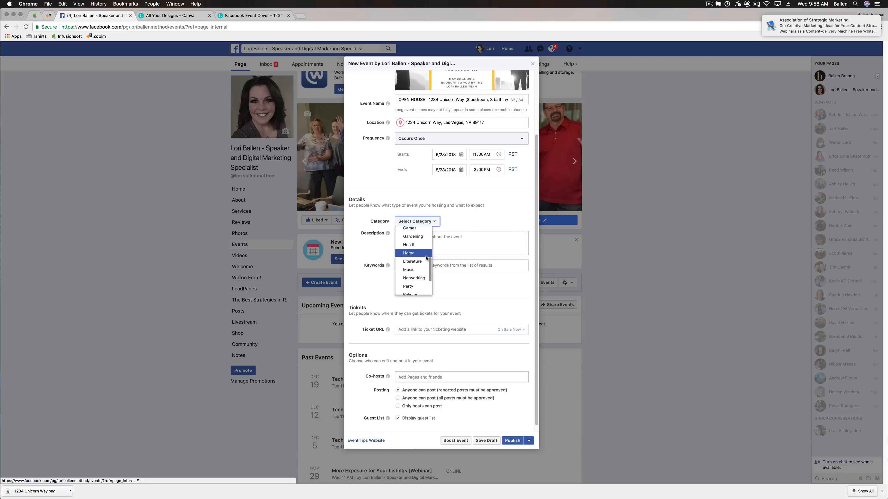
pyautogui.click(407, 244)
# Set the event category to None.
pyautogui.click(405, 223)
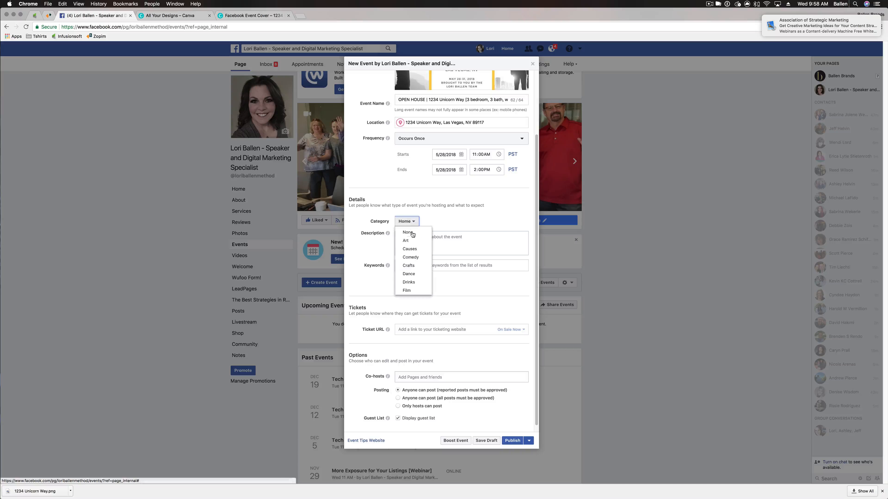
pyautogui.scroll(3, 418, 242)
pyautogui.click(420, 234)
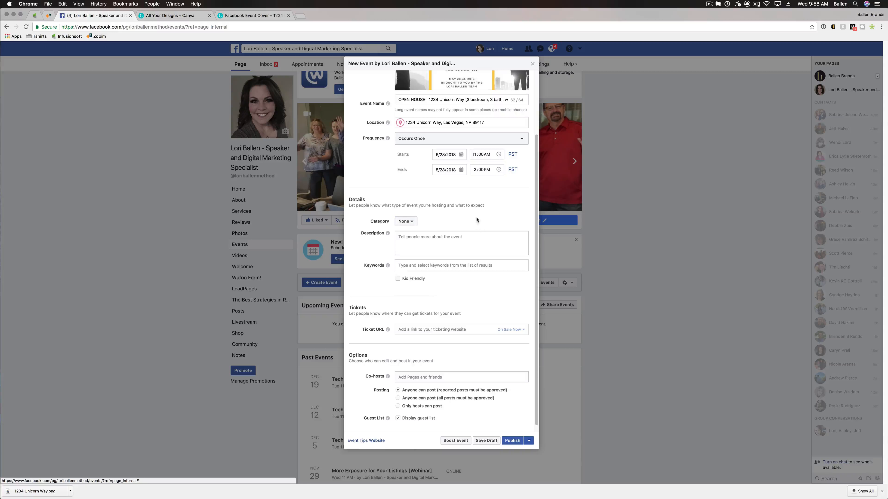
# Write an event description announcing the team's open house for the 3 bedroom, 3 bathroom home in The Vistas, with a pool and 2 car garage.
pyautogui.click(448, 241)
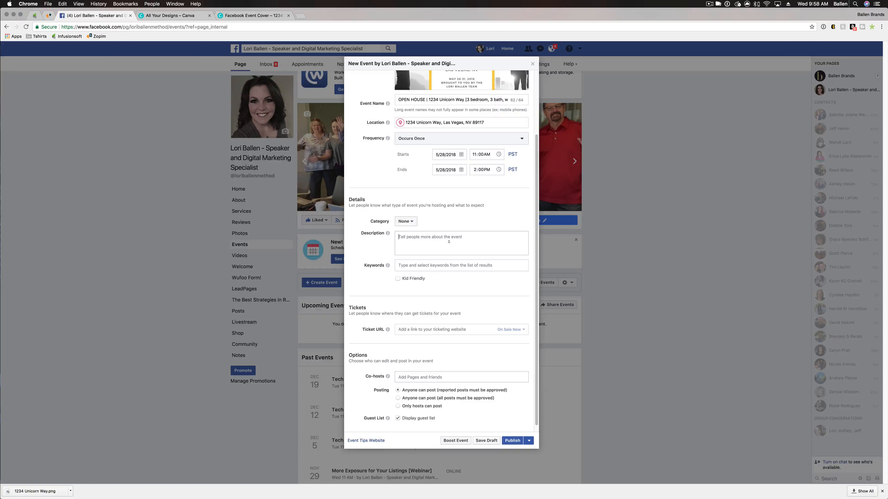
pyautogui.write('The Lori Ballen Team will be hosing an Open House for 1234 Unicorn Way.')
pyautogui.press('Return')
pyautogui.press('Return')
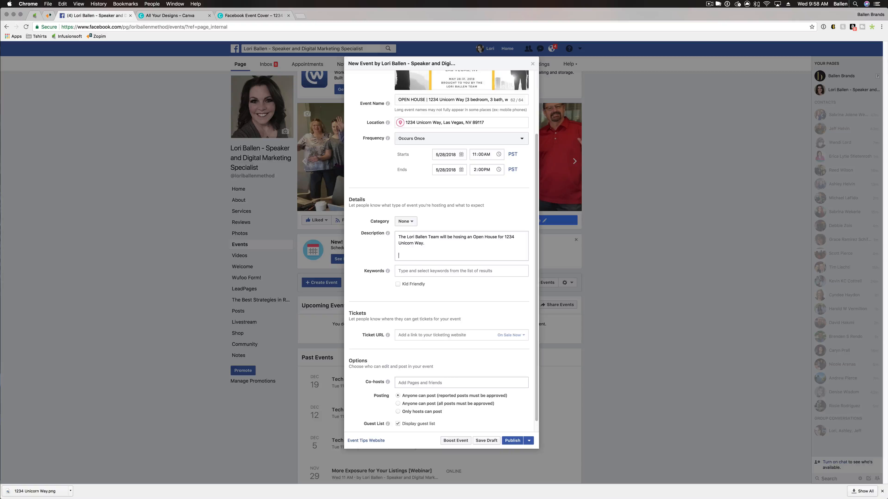
pyautogui.write('This is a 3 bedroom, 3 bathroom, beautiful home in The Vistas. Comple')
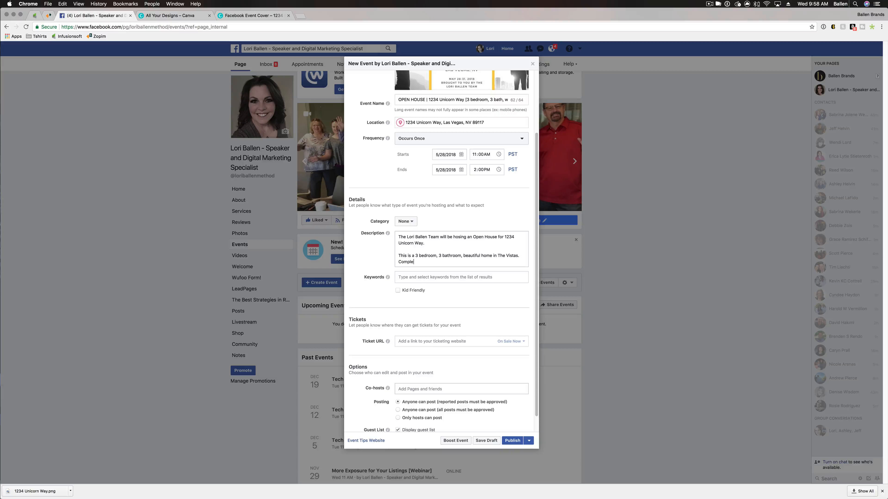
pyautogui.write('te with a pool, 2 car garage, etc.')
# Add Real estate as the event's only keyword.
pyautogui.scroll(-1, 419, 273)
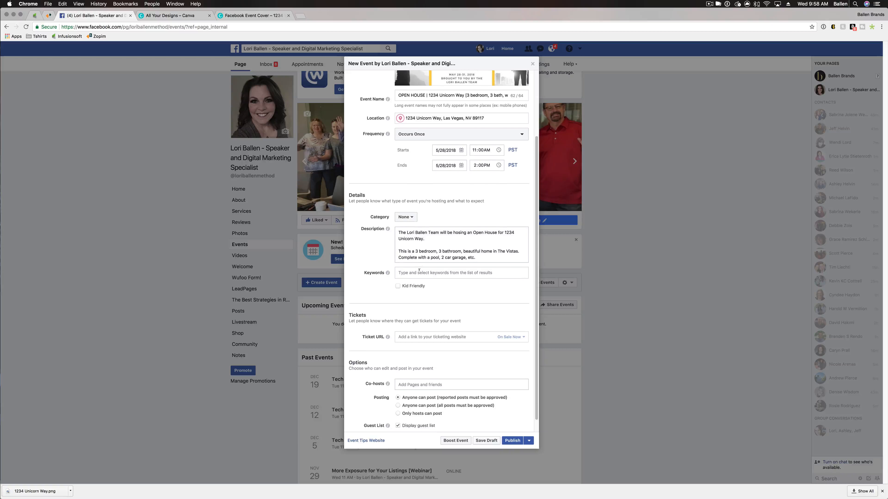
pyautogui.click(472, 279)
pyautogui.write('real e')
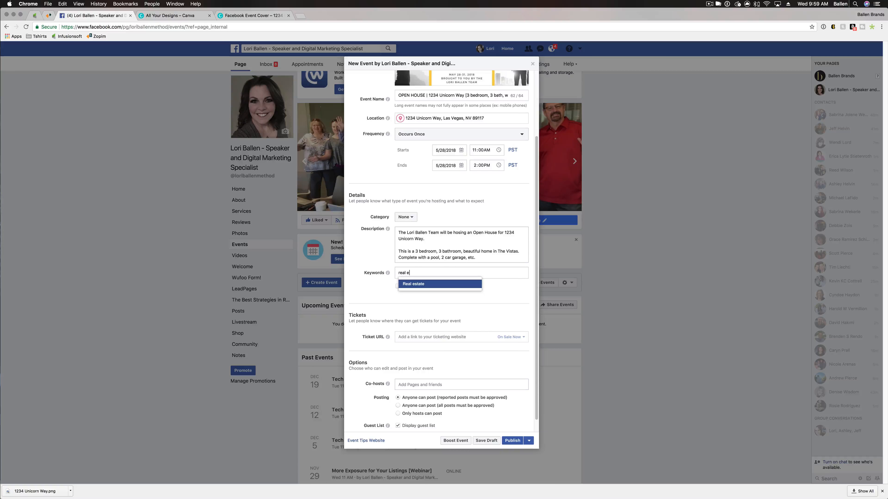
pyautogui.press('Return')
pyautogui.write('o')
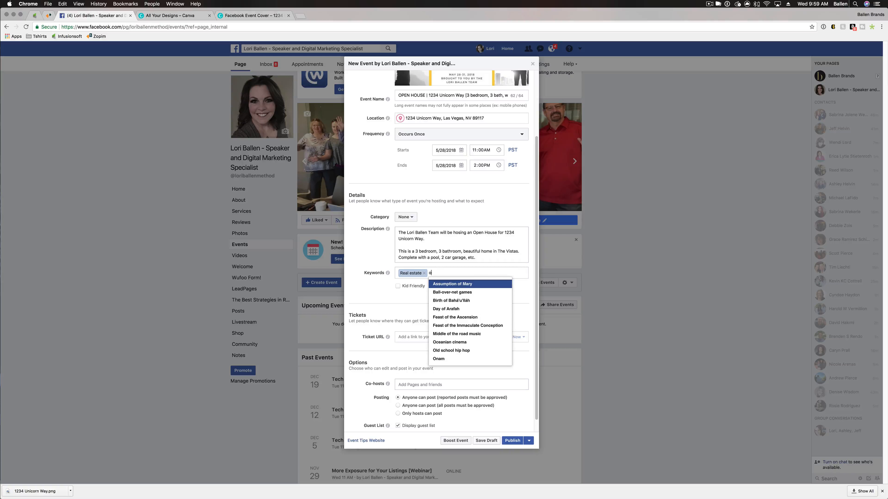
pyautogui.press('BackSpace')
# Examine the ticket URL and guest list settings and the Schedule alternative to publishing the event immediately.
pyautogui.scroll(-2, 470, 301)
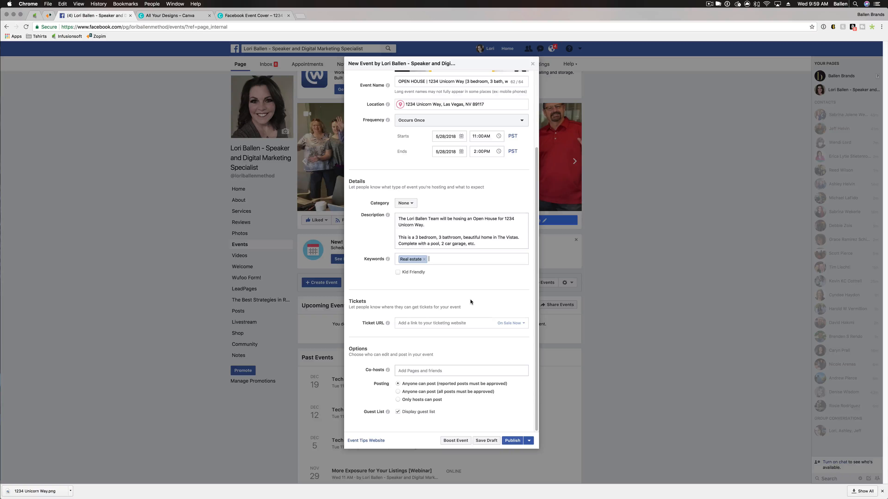
pyautogui.click(414, 320)
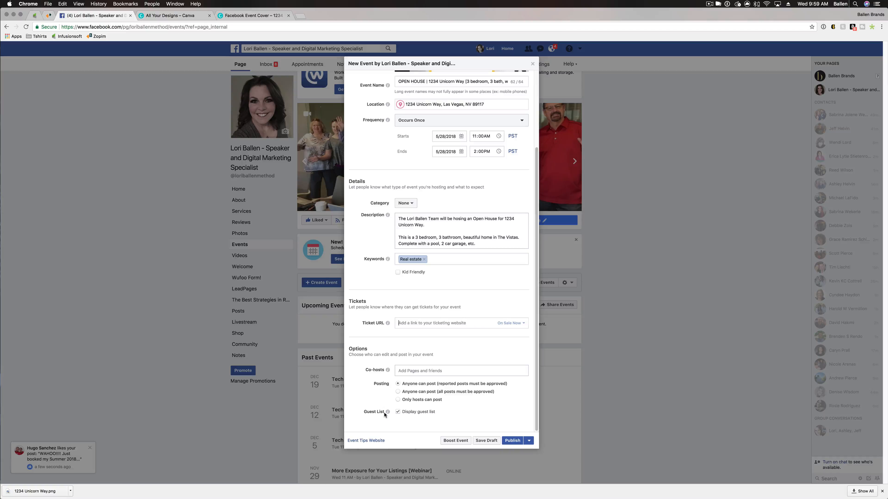
pyautogui.moveTo(388, 413)
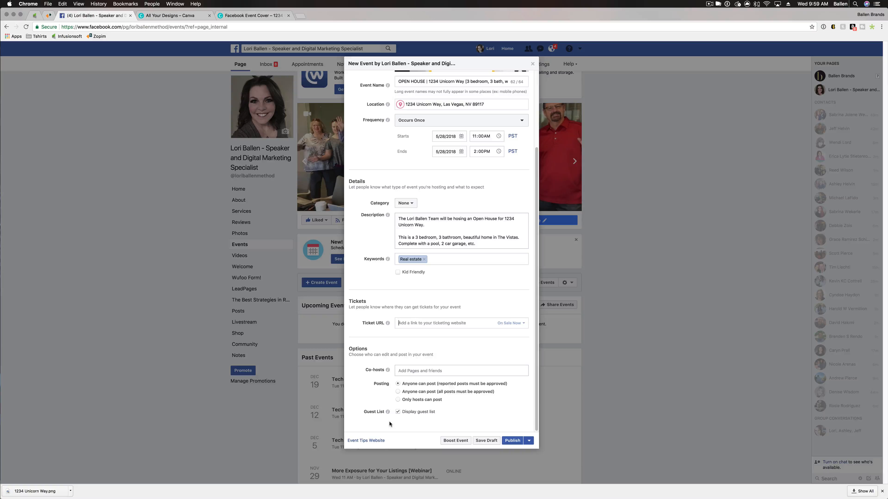
pyautogui.click(529, 440)
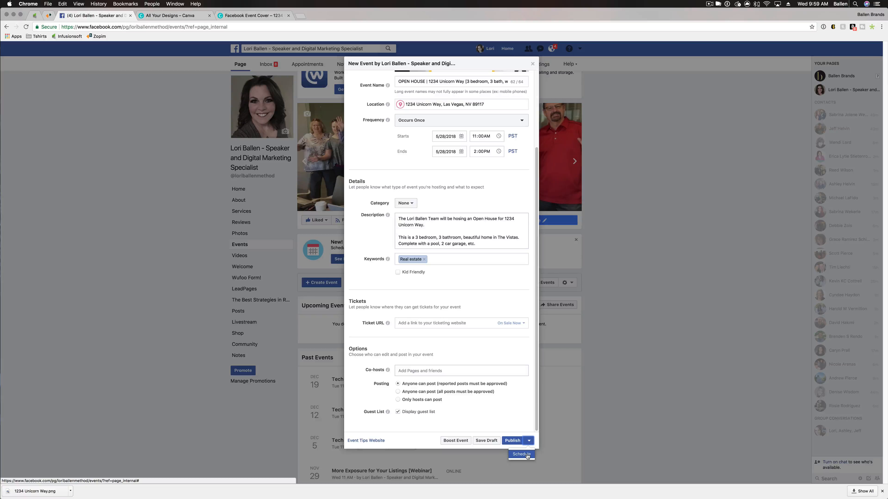
pyautogui.click(517, 416)
# Start closing the new event form, and dismiss the save prompt to return to the form.
pyautogui.scroll(3, 402, 86)
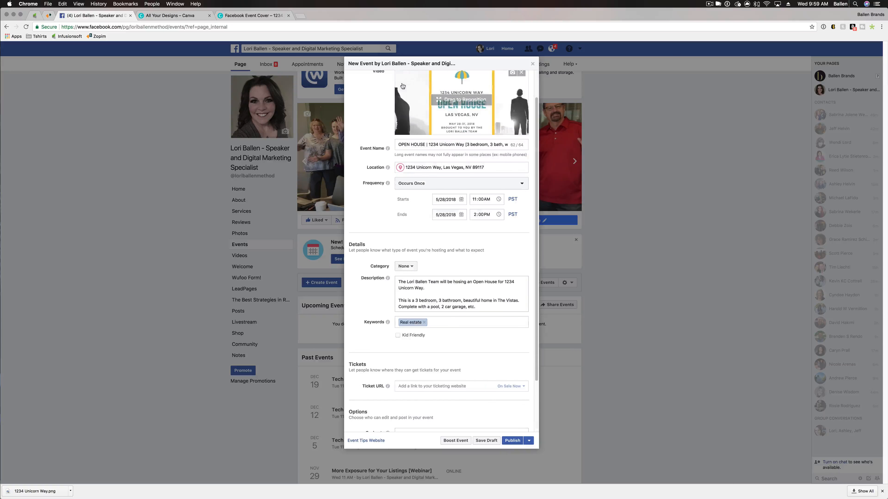
pyautogui.scroll(2, 403, 86)
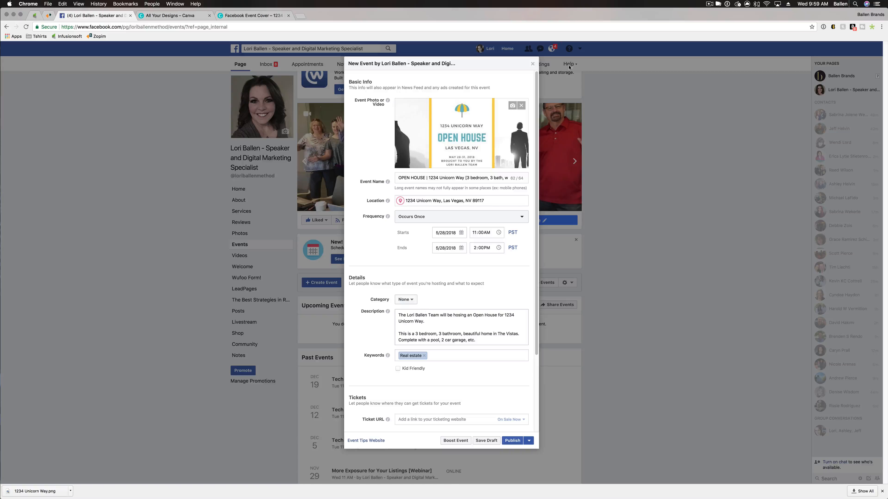
pyautogui.click(532, 64)
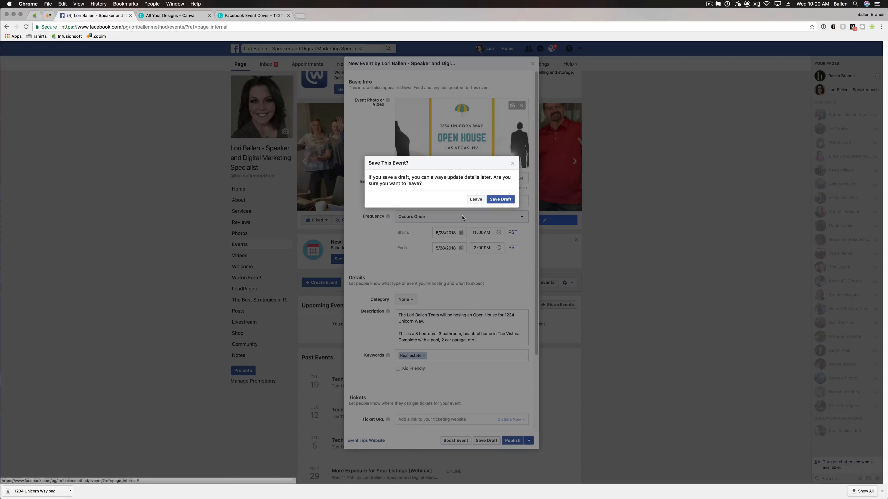
pyautogui.click(512, 164)
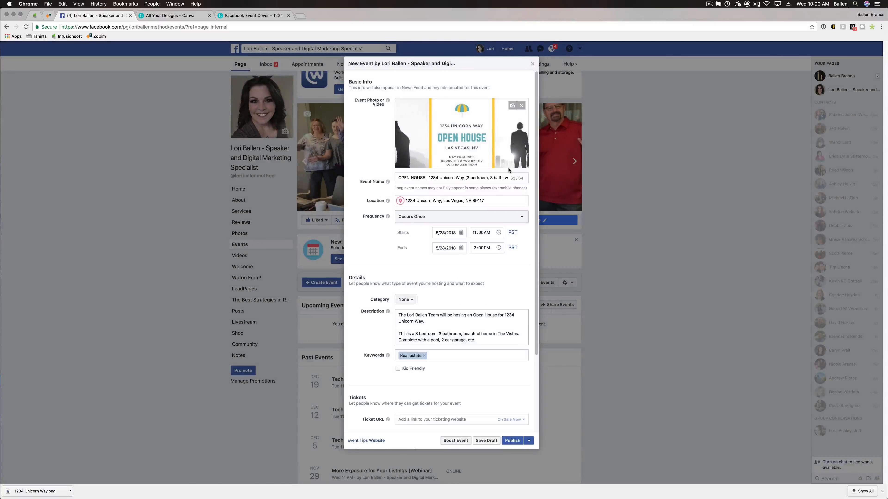